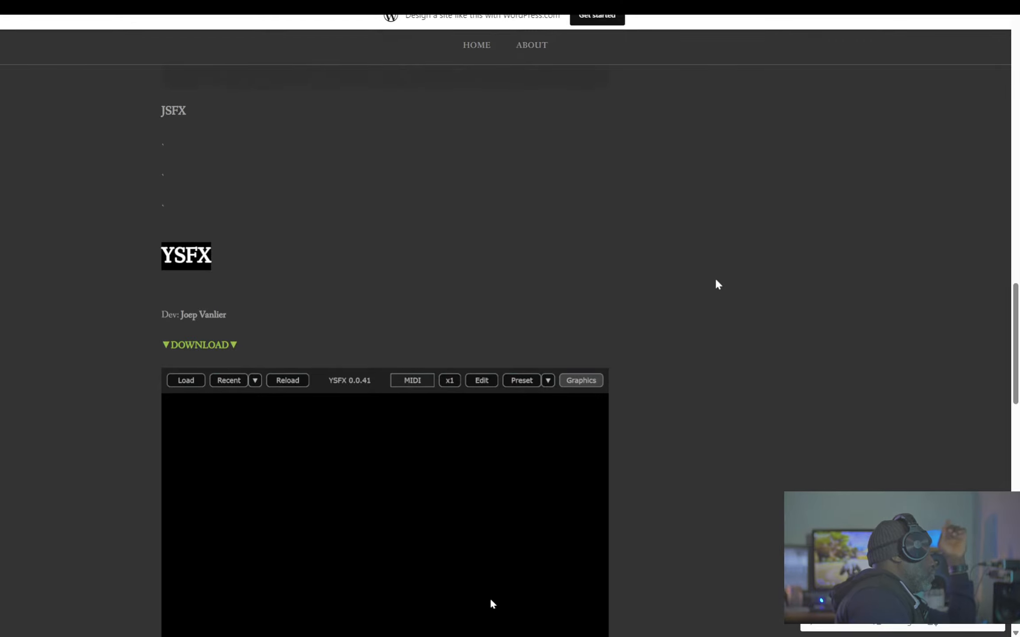
# Open the YSFX download page, view the v0.0.42 release assets, and return to the blog post.
pyautogui.scroll(-3, 717, 283)
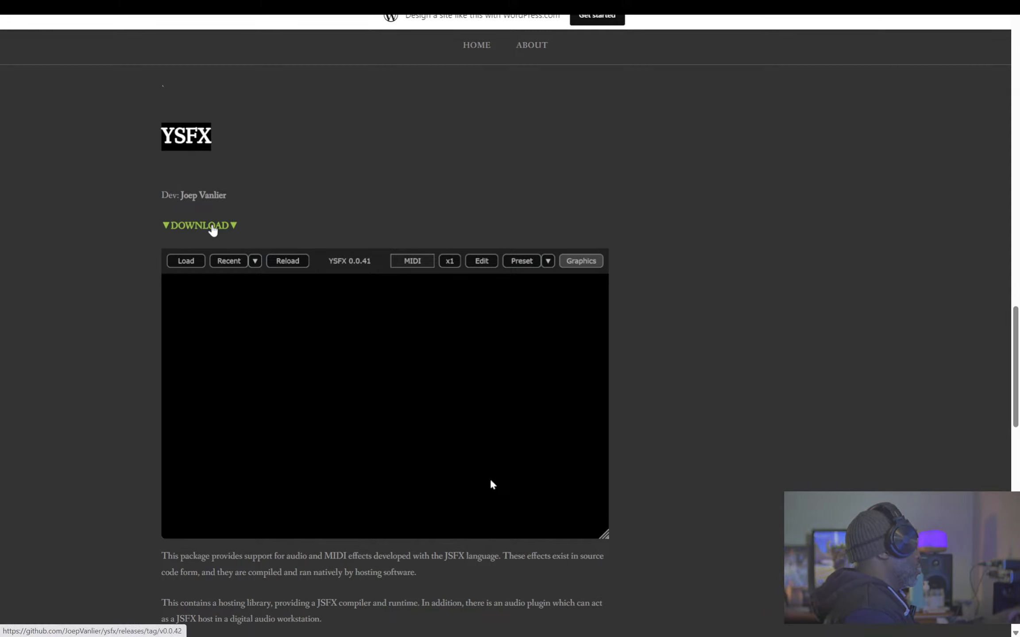
pyautogui.click(212, 228)
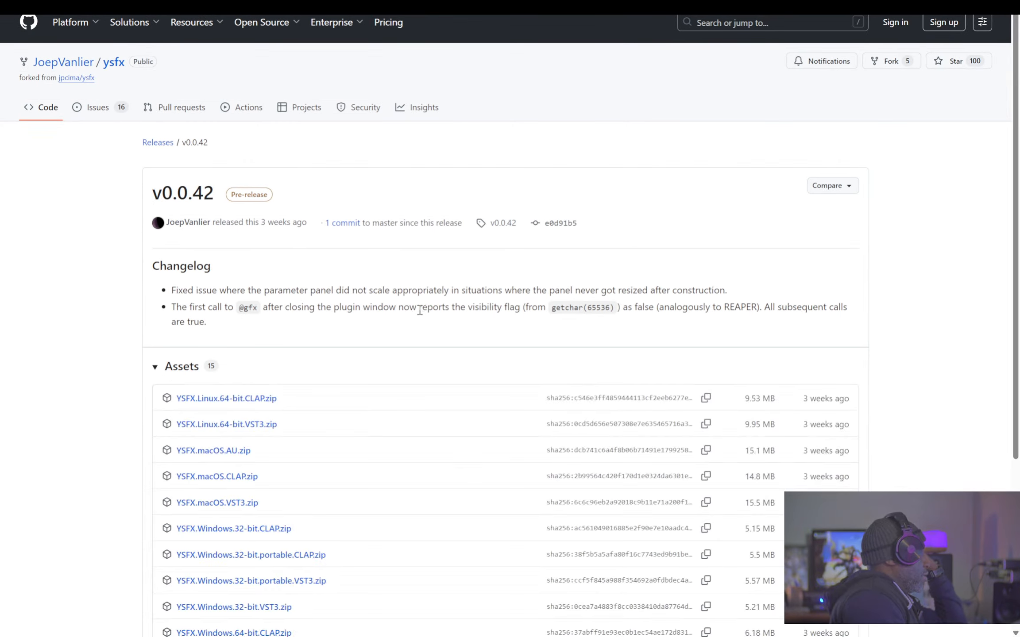
pyautogui.scroll(-3, 408, 323)
pyautogui.scroll(-1, 408, 322)
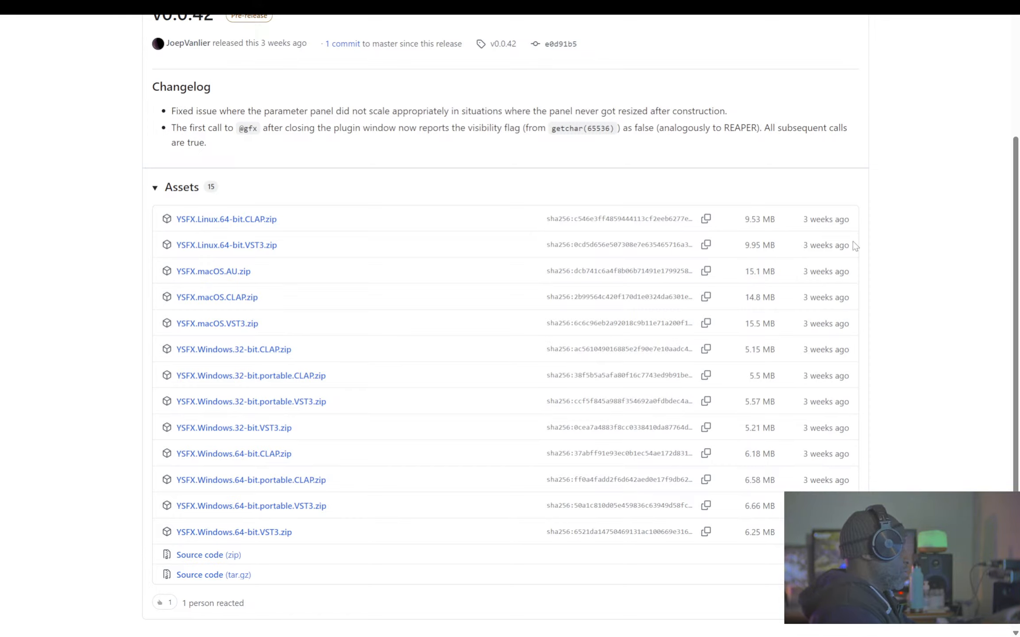
pyautogui.hotkey('alt', 'Left')
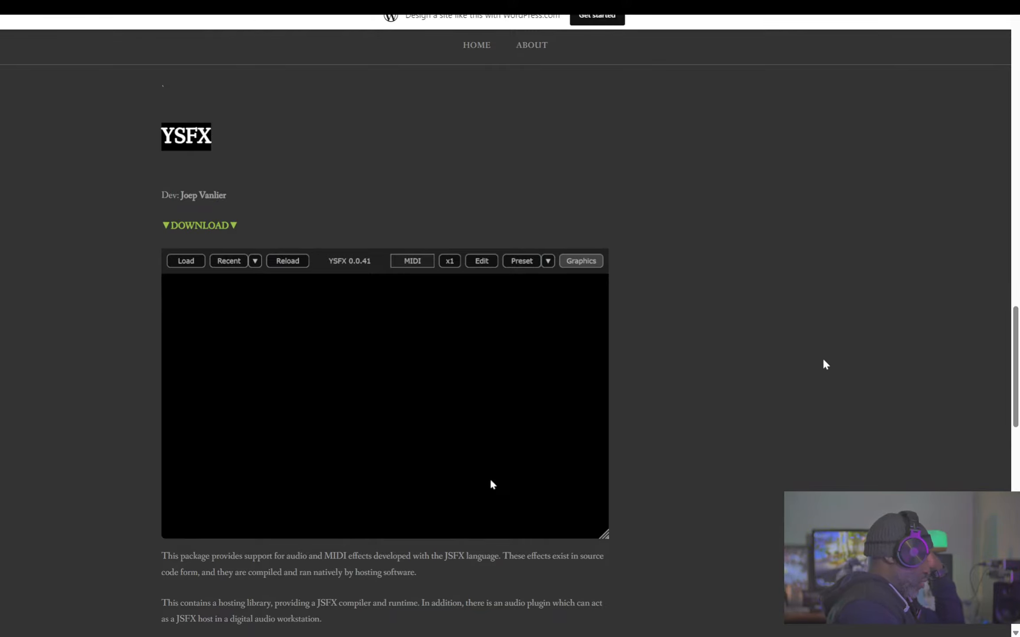
# Open the GitHub repository linked under Exciter With Fat Bottom S2 and show its code download options.
pyautogui.scroll(10, 823, 368)
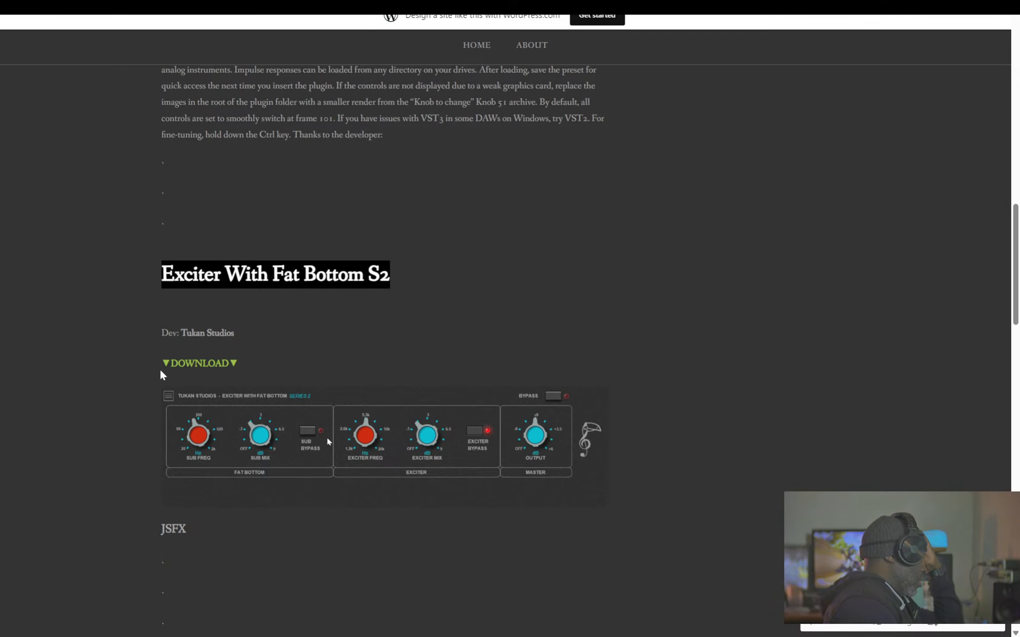
pyautogui.click(177, 368)
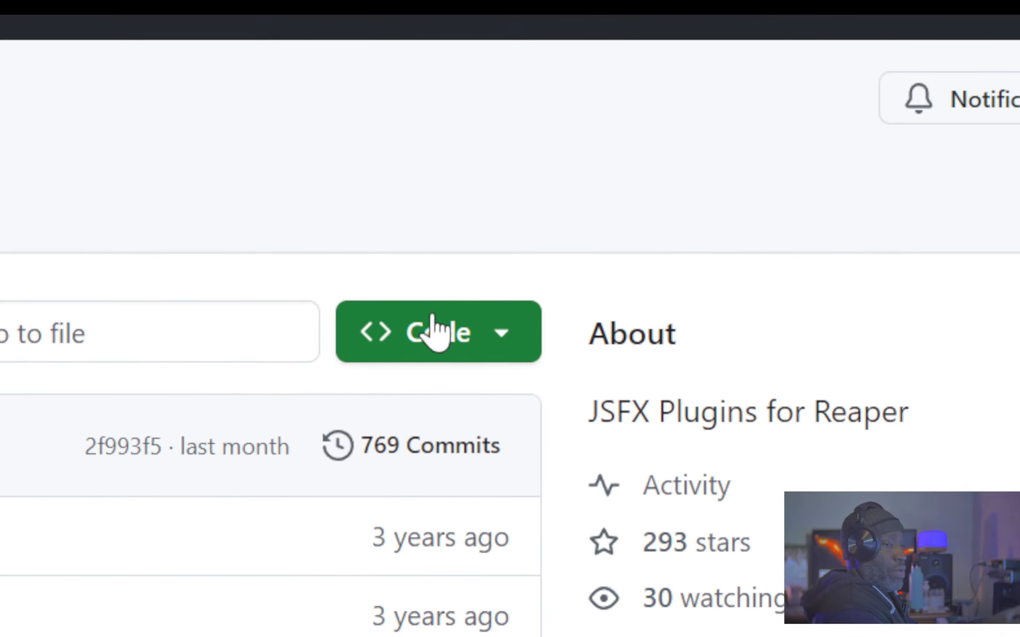
pyautogui.click(408, 337)
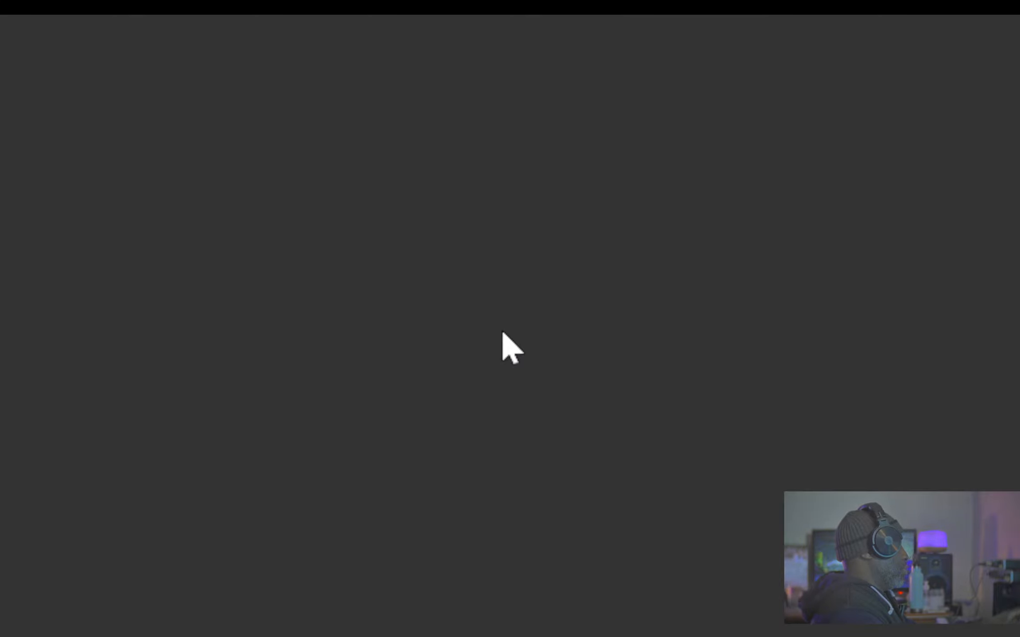
# Switch to the TUKAN_STUDIOS_PLUGINS-main folder in File Explorer and sort its contents by type.
pyautogui.hotkey('alt', 'Tab')
pyautogui.hotkey('alt', 'Tab')
pyautogui.hotkey('alt', 'Tab')
pyautogui.hotkey('alt', 'Tab')
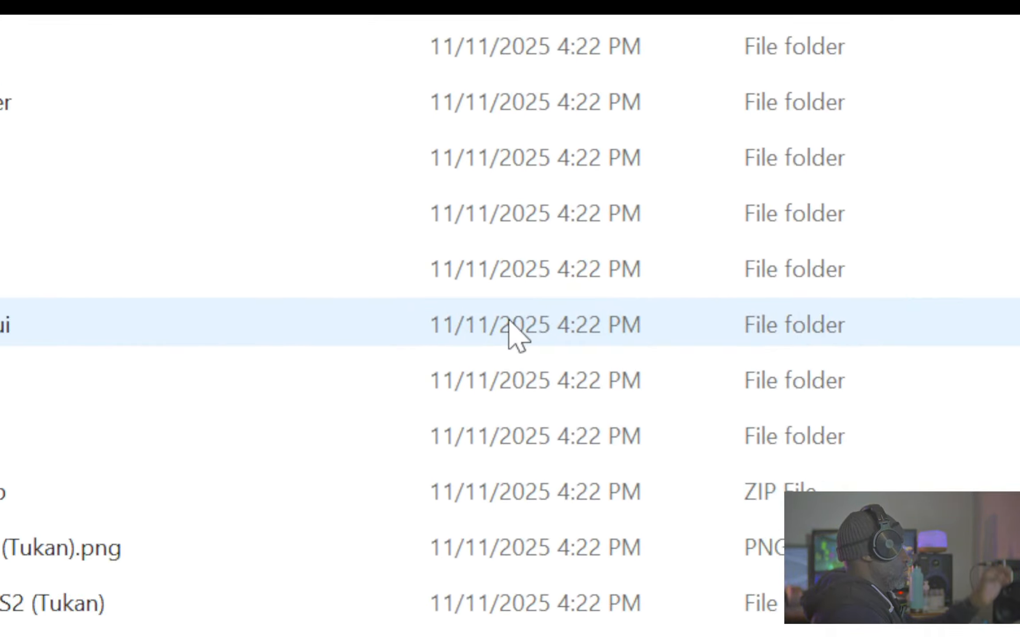
pyautogui.scroll(10, 517, 329)
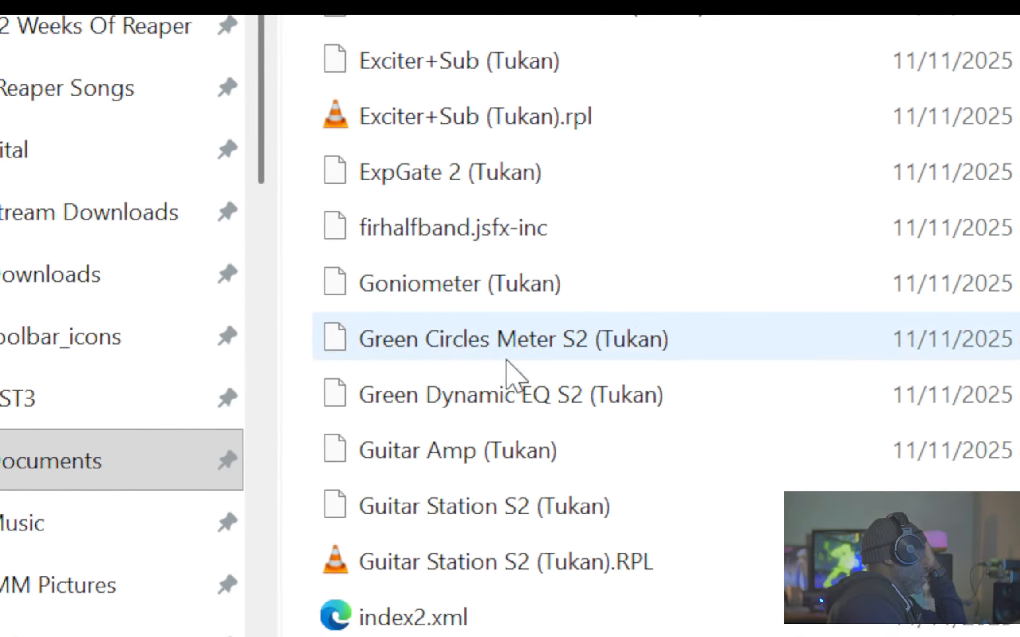
pyautogui.scroll(-15, 619, 279)
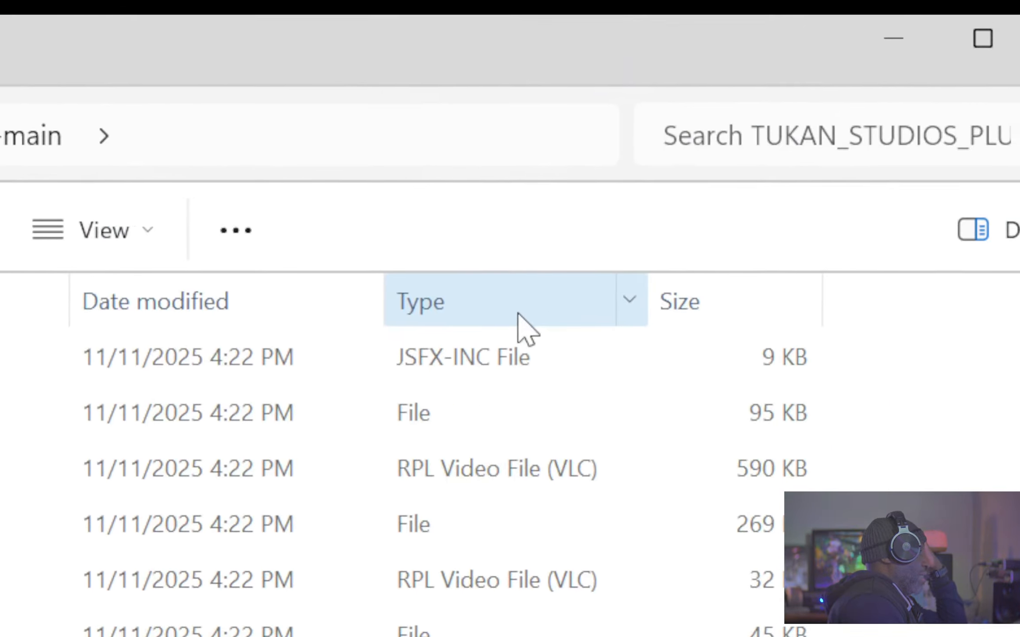
pyautogui.click(528, 304)
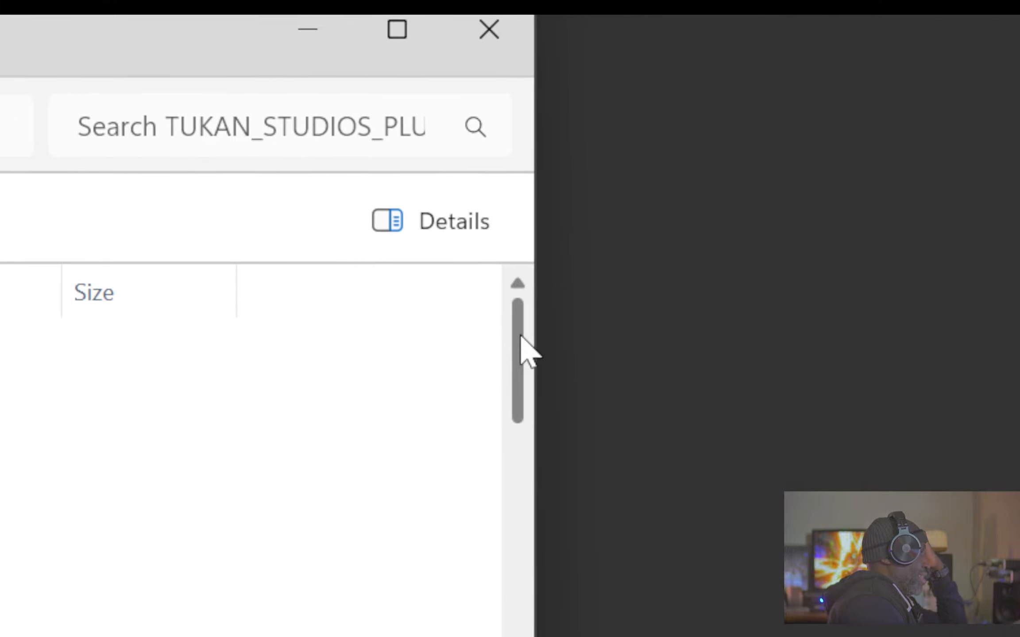
# Select all entries whose type is File in the plugin folder, leaving out the folders, ALT and JSFX-INC files.
pyautogui.moveTo(519, 335)
pyautogui.mouseDown()
pyautogui.moveTo(528, 446)
pyautogui.moveTo(514, 297)
pyautogui.moveTo(516, 410)
pyautogui.moveTo(514, 314)
pyautogui.mouseUp()
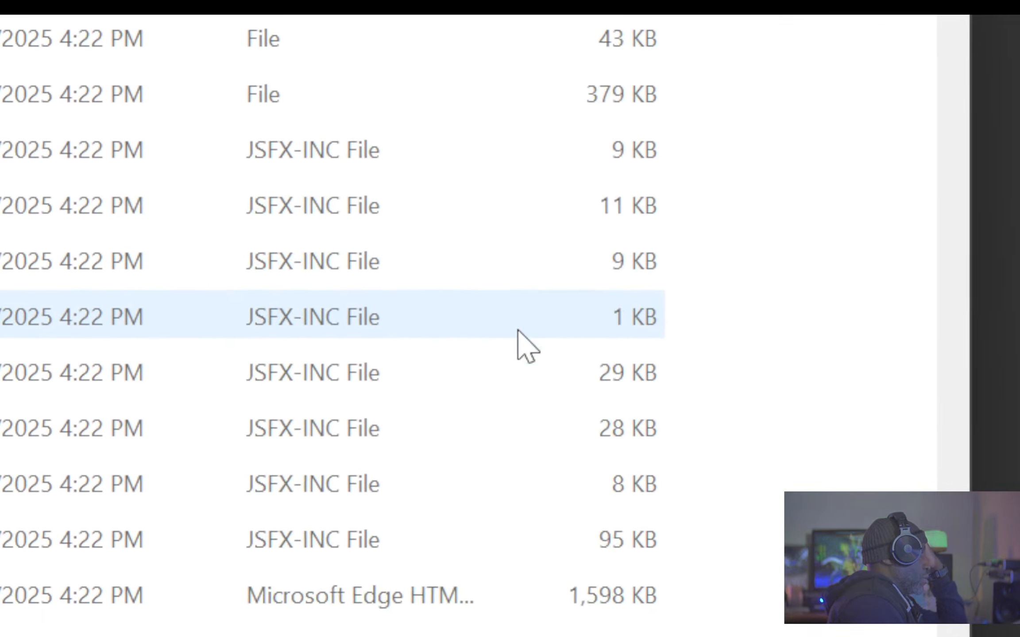
pyautogui.scroll(-4, 516, 330)
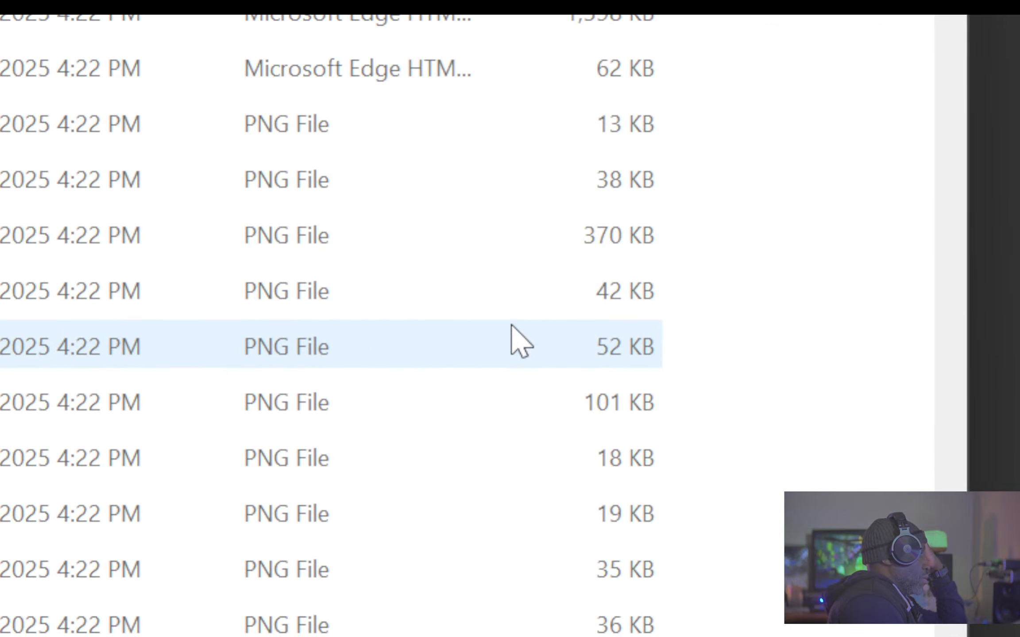
pyautogui.scroll(-3, 511, 324)
pyautogui.scroll(9, 496, 376)
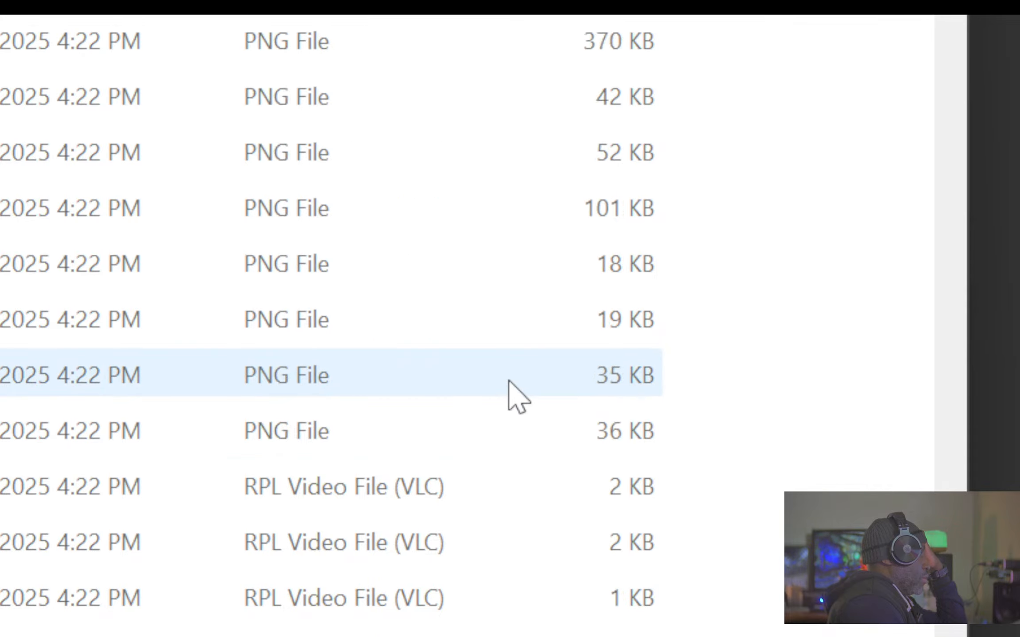
pyautogui.scroll(10, 509, 378)
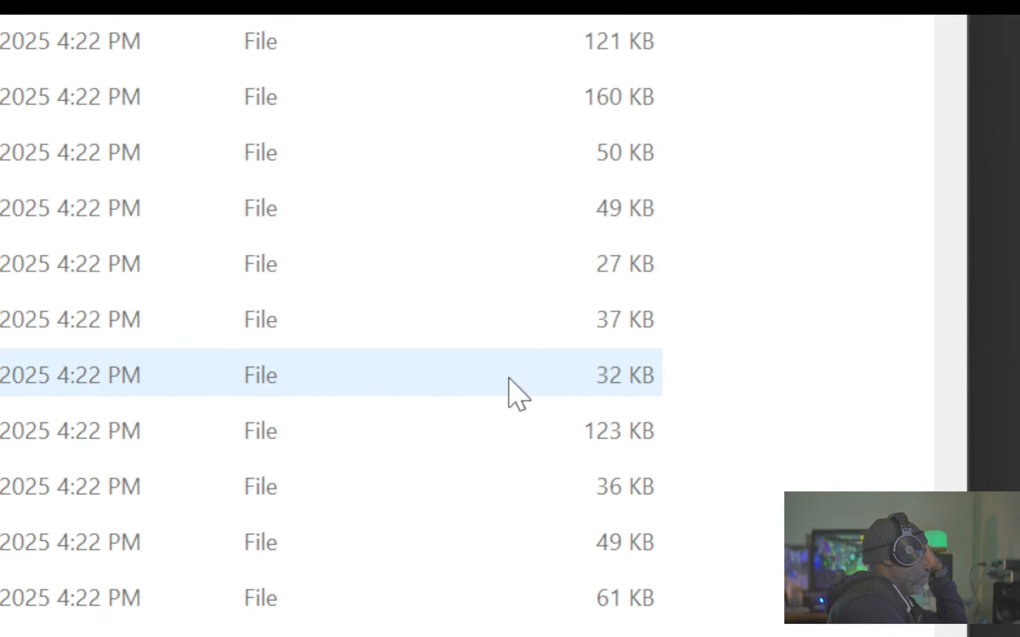
pyautogui.scroll(8, 507, 330)
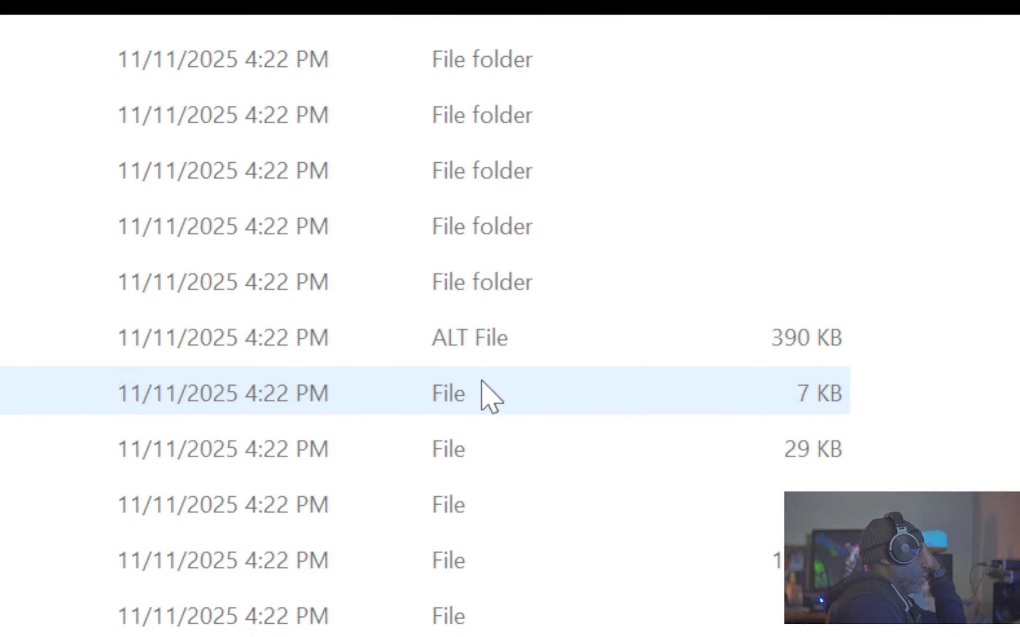
pyautogui.click(466, 397)
pyautogui.scroll(-12, 512, 345)
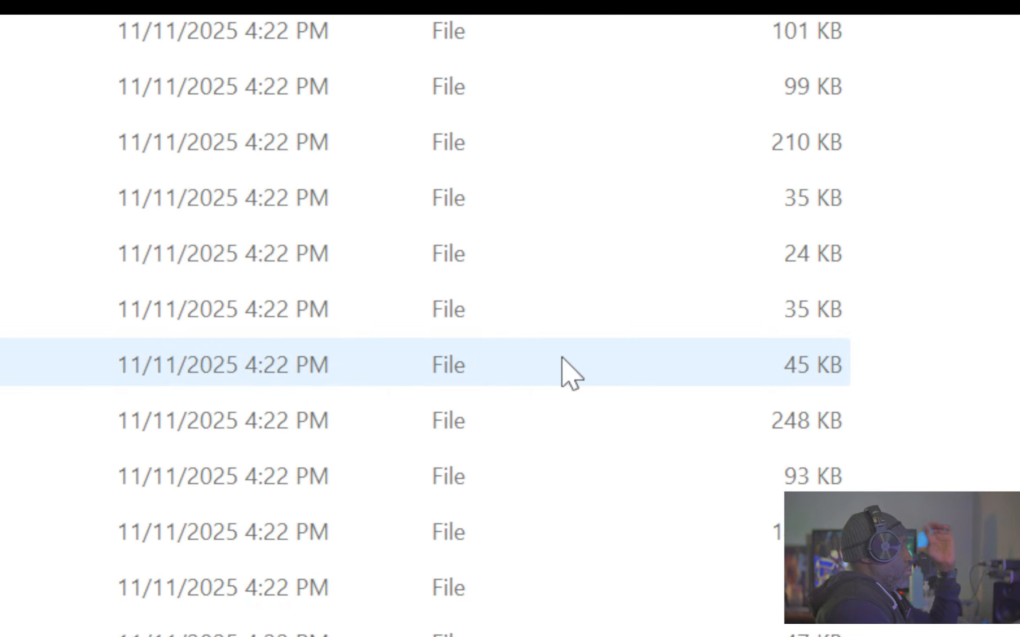
pyautogui.scroll(2, 540, 376)
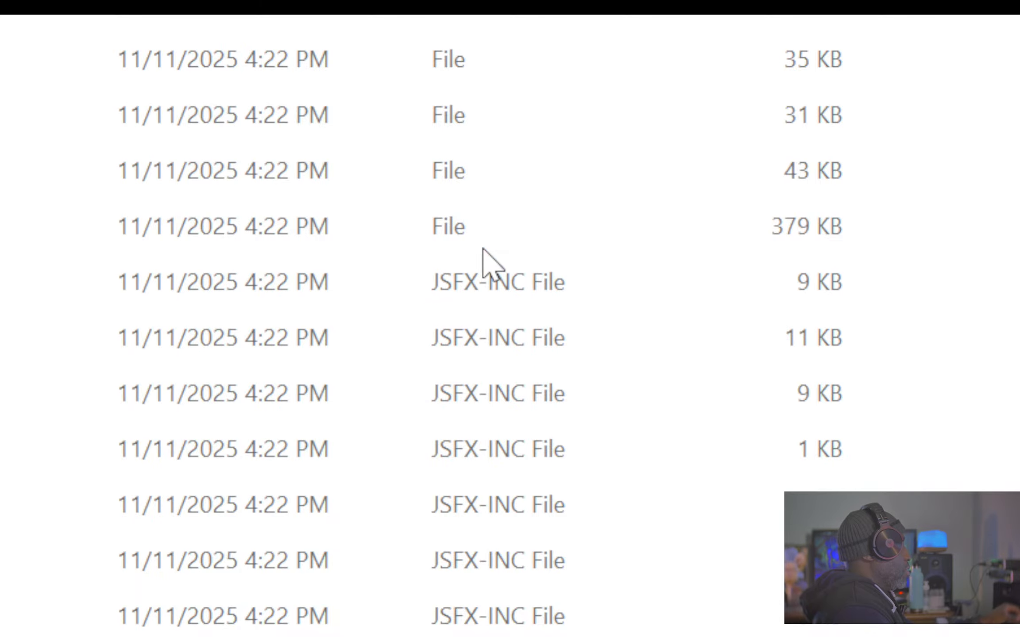
pyautogui.keyDown('shift'); pyautogui.click(482, 227); pyautogui.keyUp('shift')
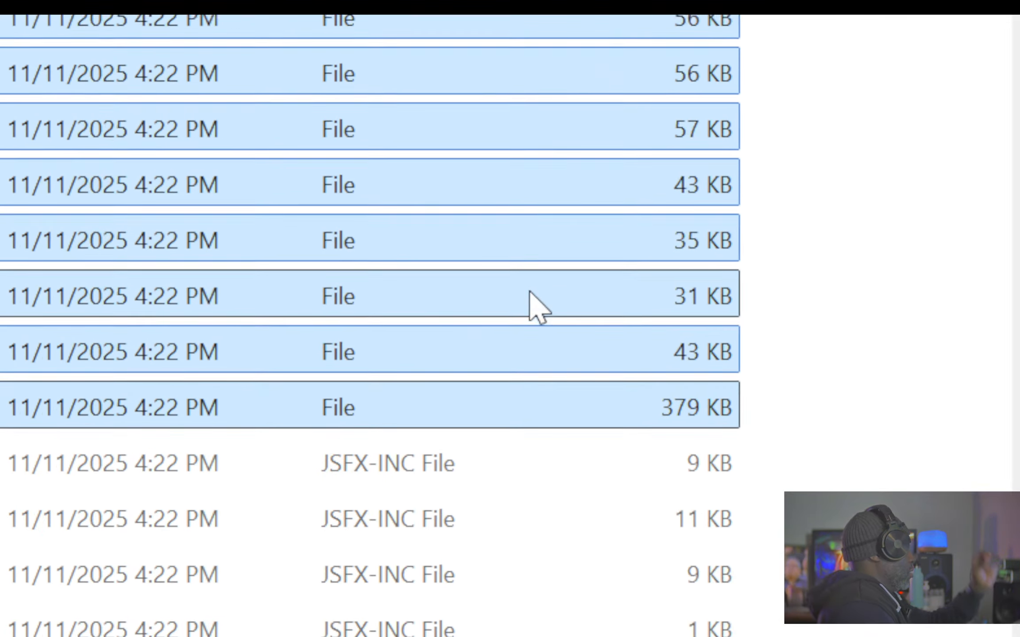
pyautogui.scroll(10, 425, 188)
pyautogui.scroll(8, 547, 313)
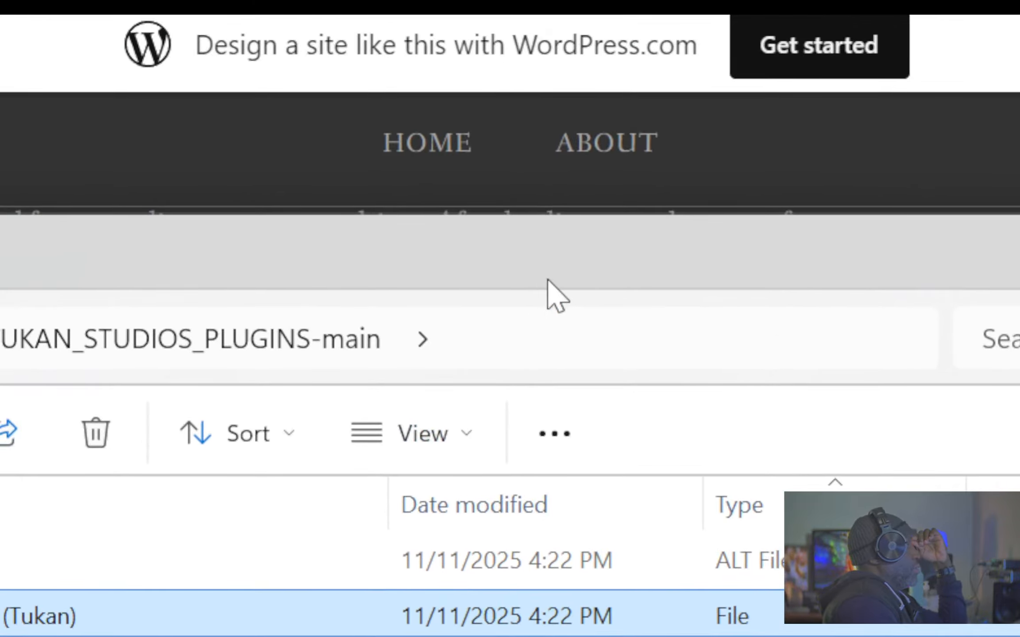
pyautogui.click(1014, 252)
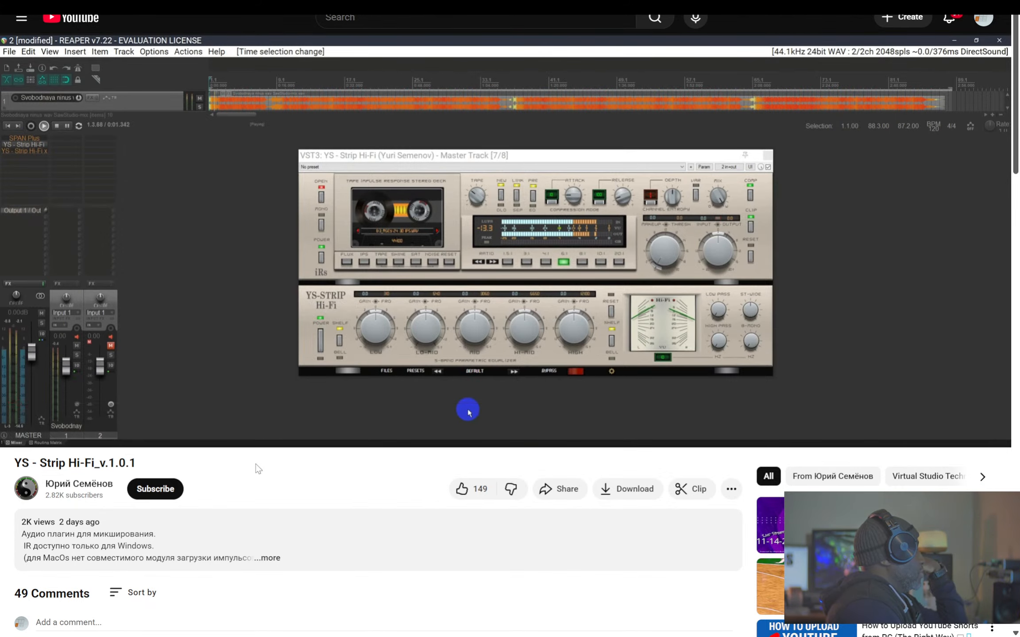
# Expand the description of the YS - Strip Hi-Fi_v.1.0.1 video and translate the page to English.
pyautogui.scroll(-6, 407, 372)
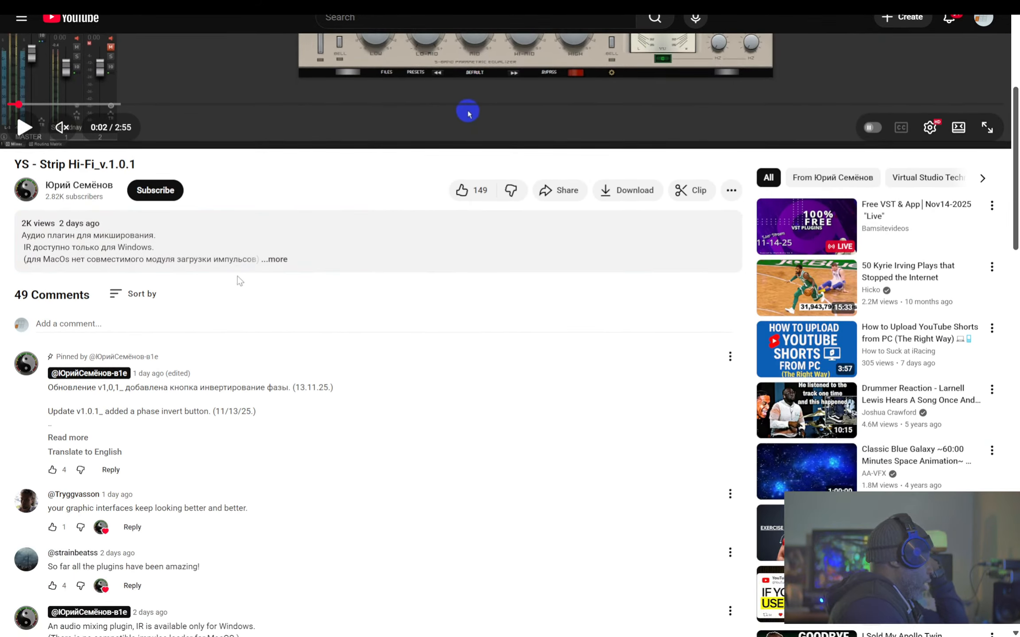
pyautogui.click(289, 260)
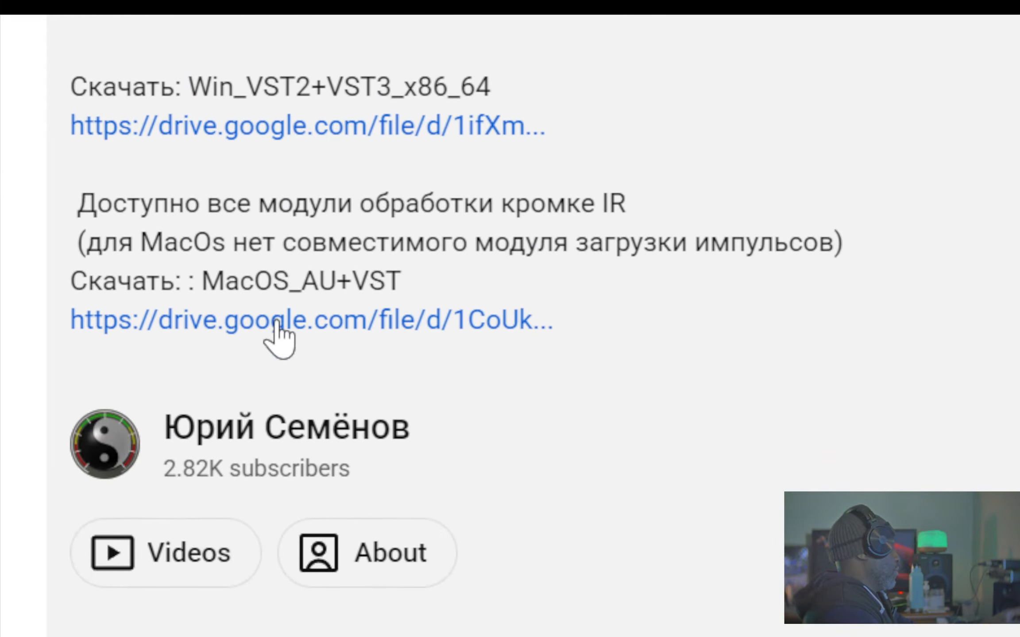
pyautogui.scroll(5, 306, 266)
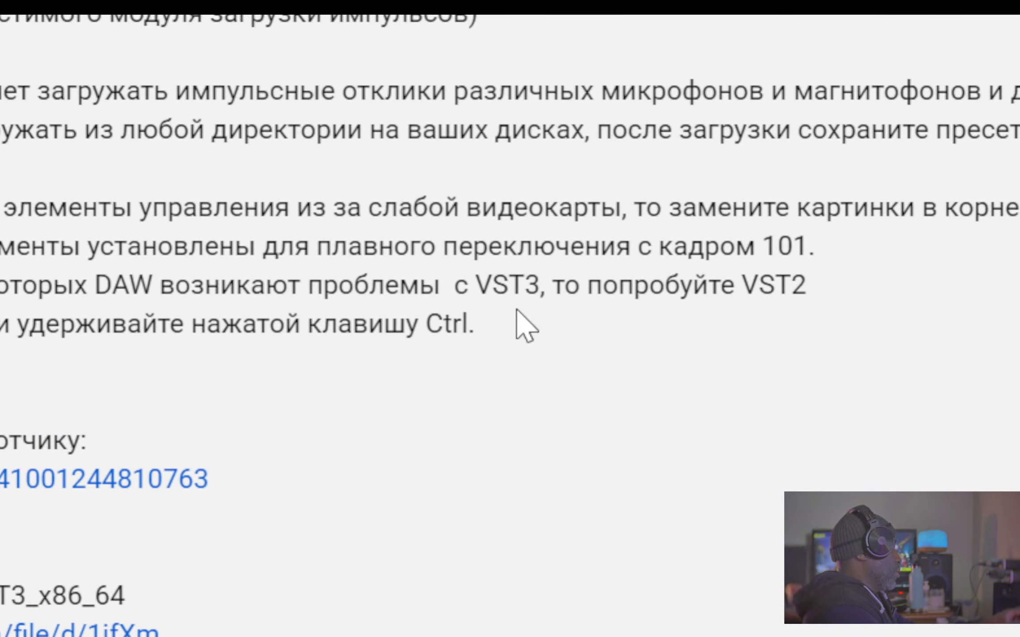
pyautogui.rightClick(416, 282)
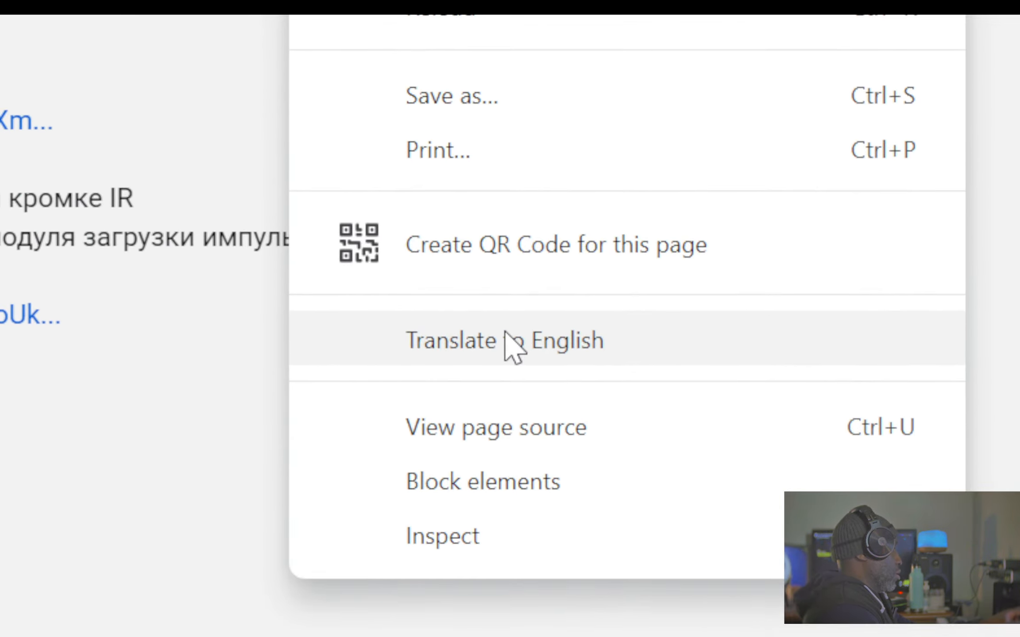
pyautogui.click(506, 333)
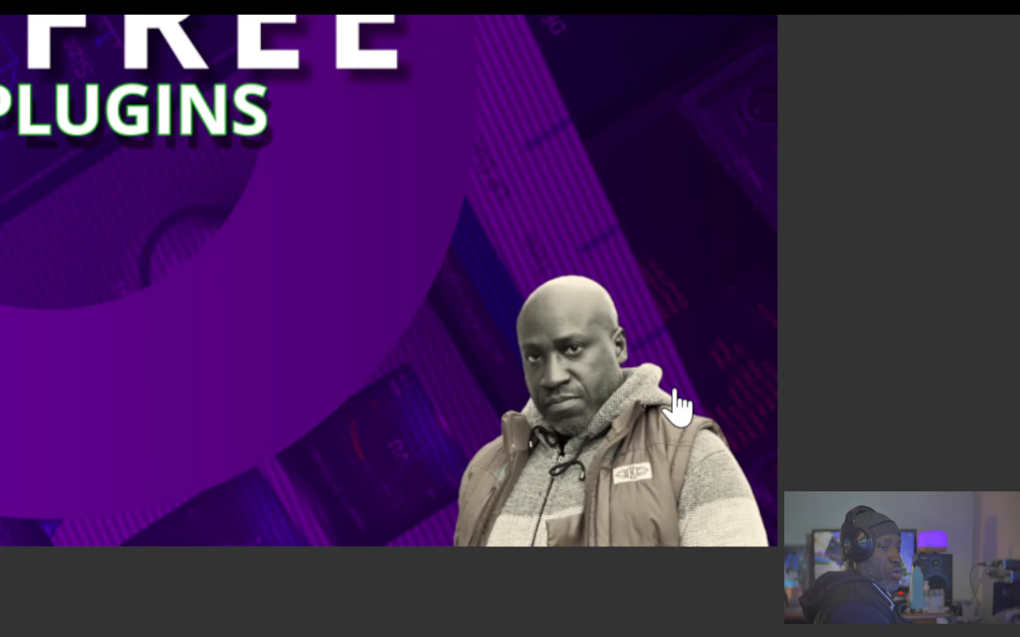
# Switch from the blog post to the LS 11-14-2025 project in REAPER.
pyautogui.scroll(-1, 674, 390)
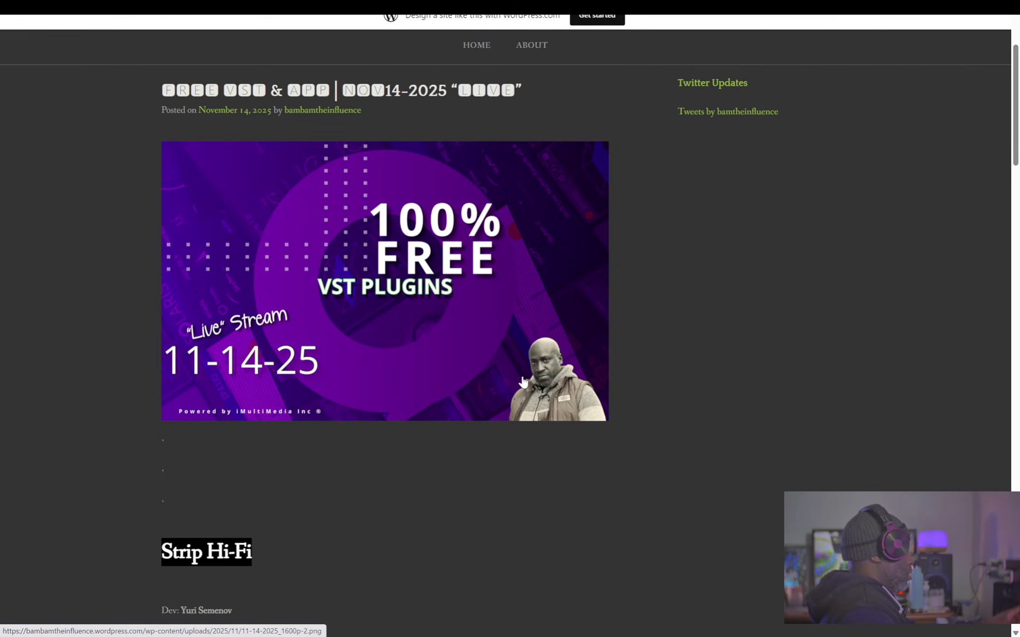
pyautogui.hotkey('alt', 'Tab')
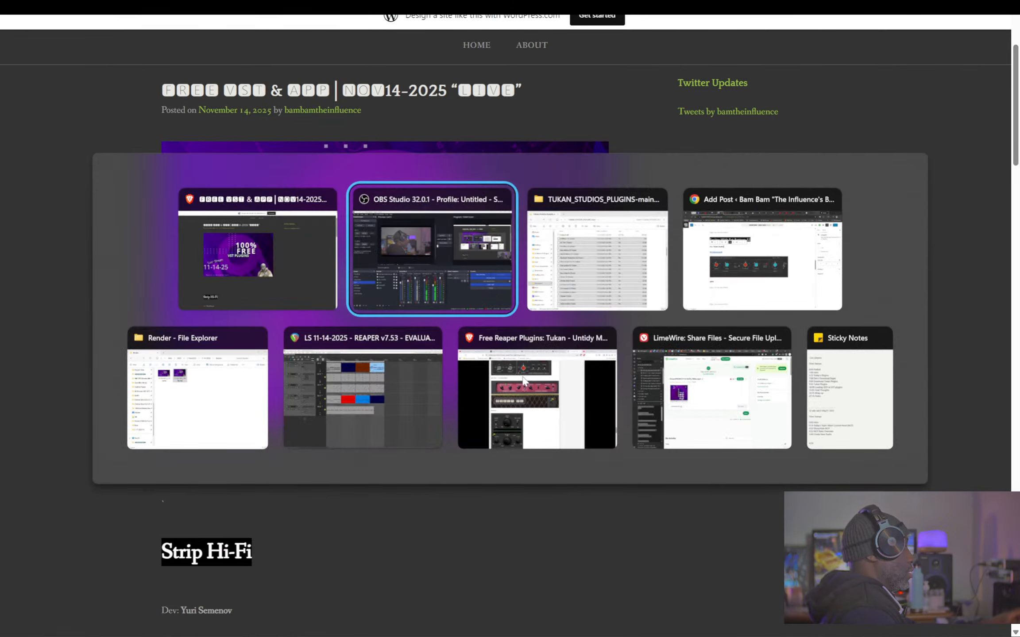
pyautogui.hotkey('alt', 'Tab')
pyautogui.hotkey('alt', 'Tab')
pyautogui.hotkey('alt', 'Tab')
pyautogui.hotkey('alt', 'Tab')
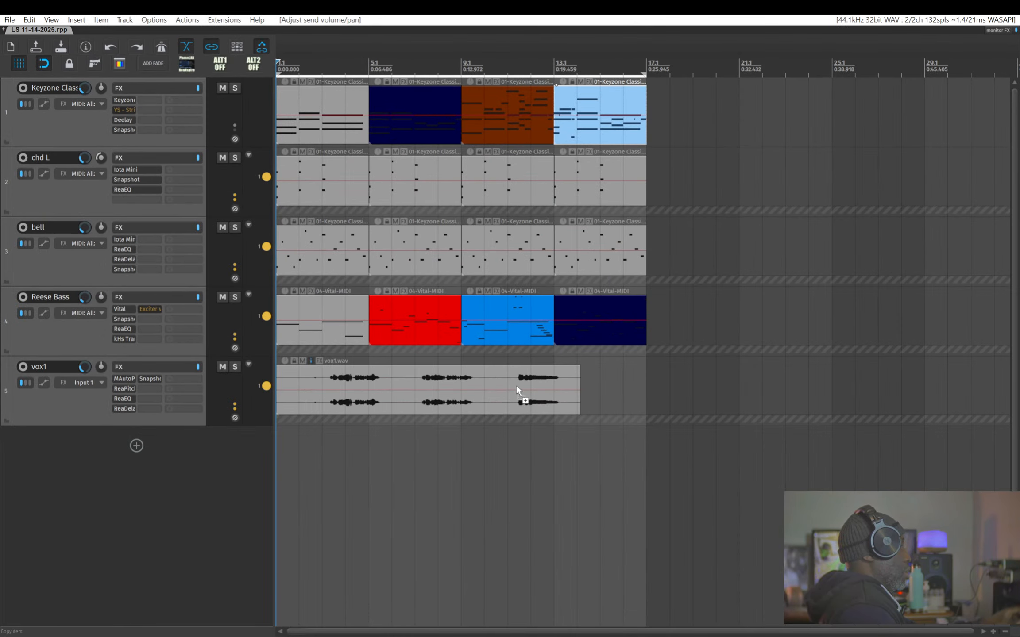
# Start playback of the project and solo the Keyzone Classic track.
pyautogui.scroll(-1, 517, 386)
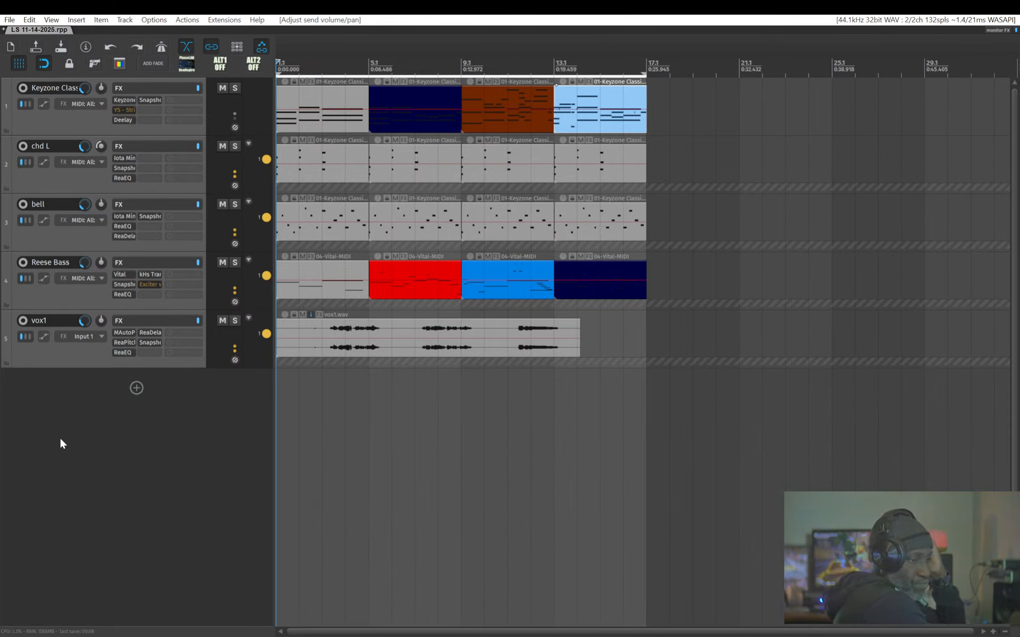
pyautogui.press('space')
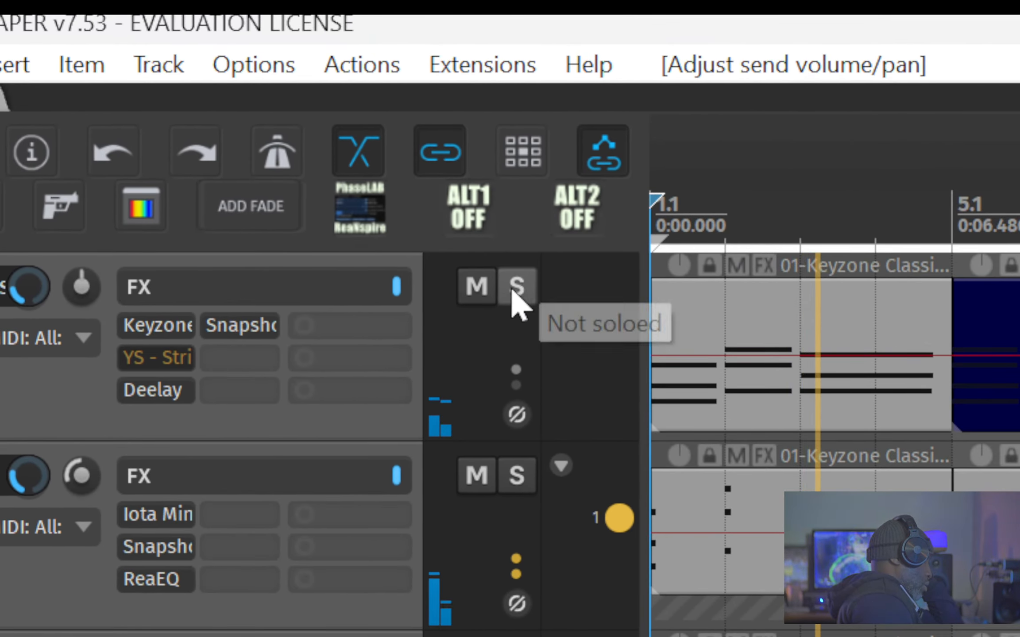
pyautogui.click(514, 293)
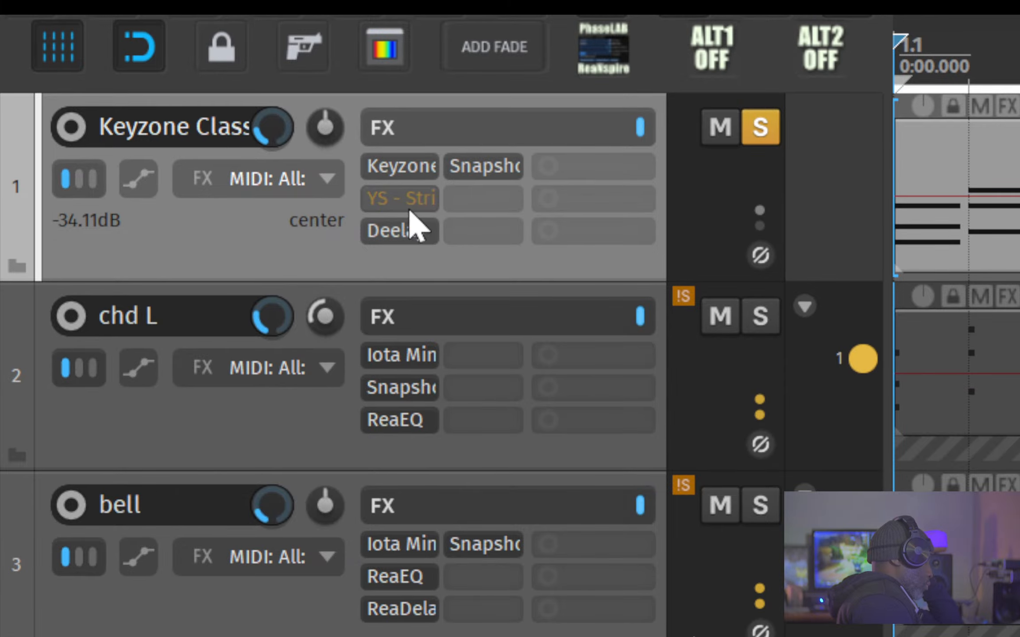
# Open the YS - Strip Hi-Fi plugin from the Keyzone Classic track and reposition its window.
pyautogui.click(389, 197)
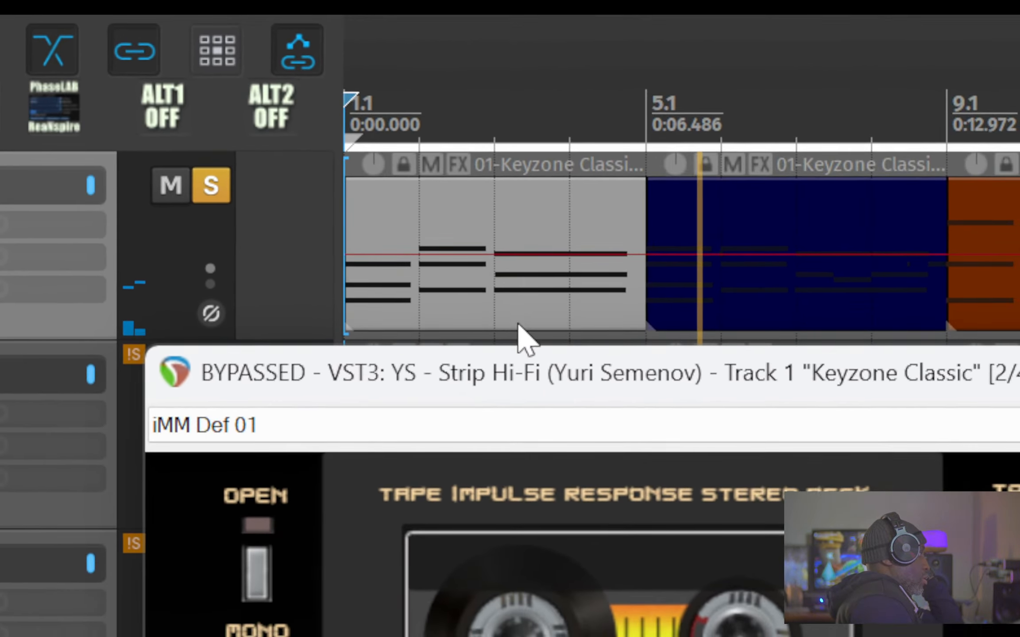
pyautogui.moveTo(533, 376); pyautogui.dragTo(227, 254)
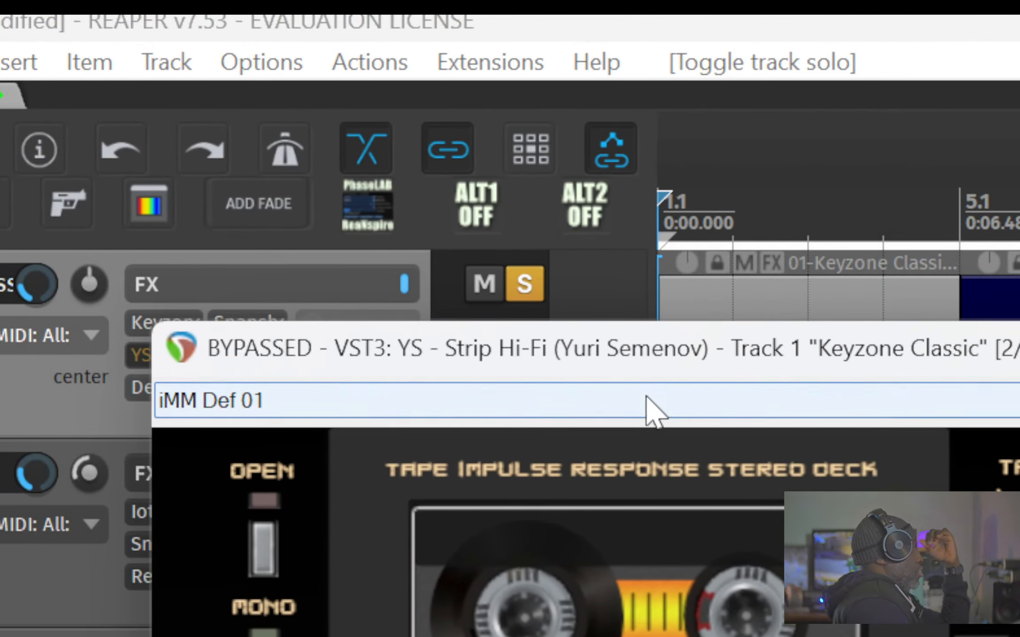
pyautogui.moveTo(736, 347); pyautogui.dragTo(666, 359)
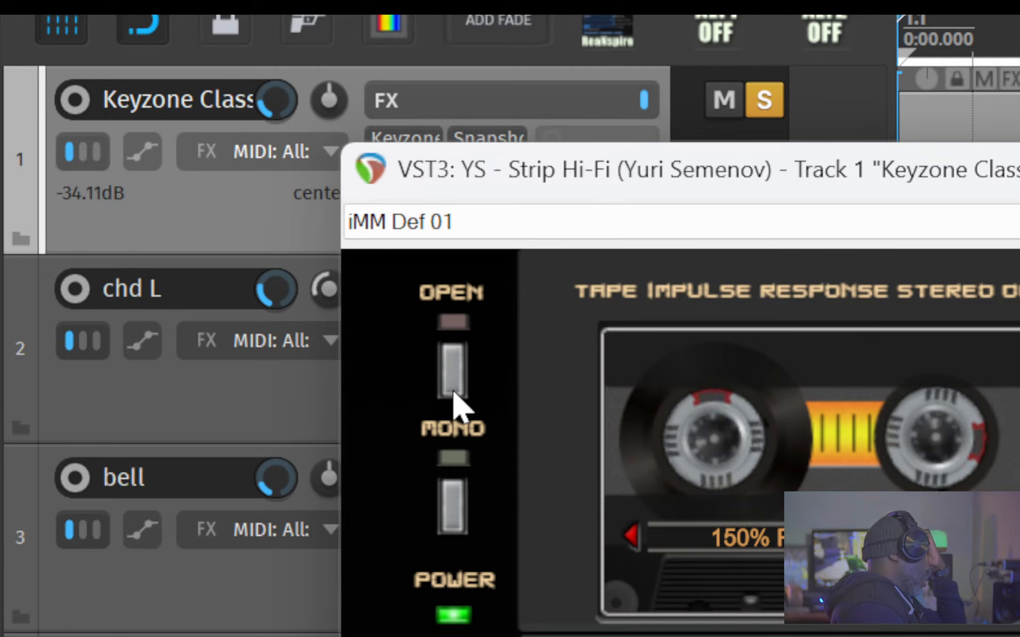
# Open the impulse response file browser and cancel it, and switch the tape deck's power off and back on.
pyautogui.click(455, 377)
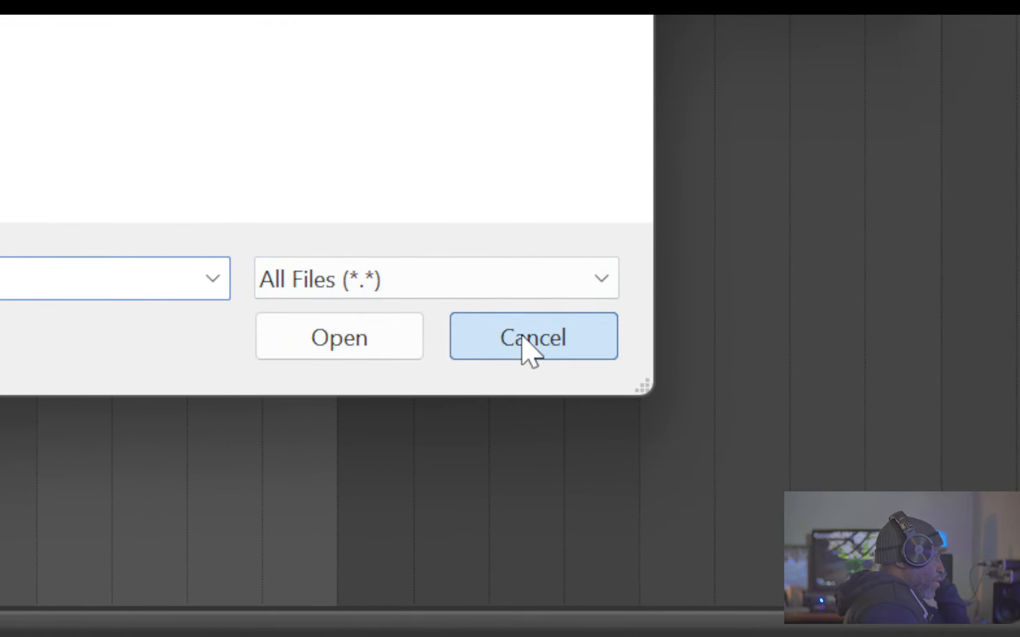
pyautogui.click(823, 515)
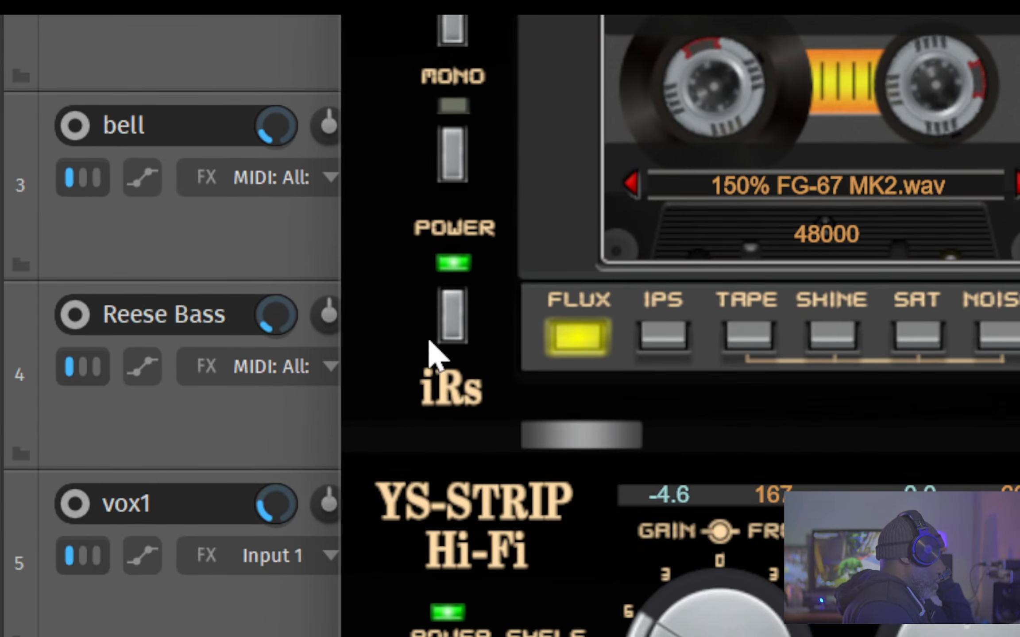
pyautogui.click(453, 318)
pyautogui.click(452, 317)
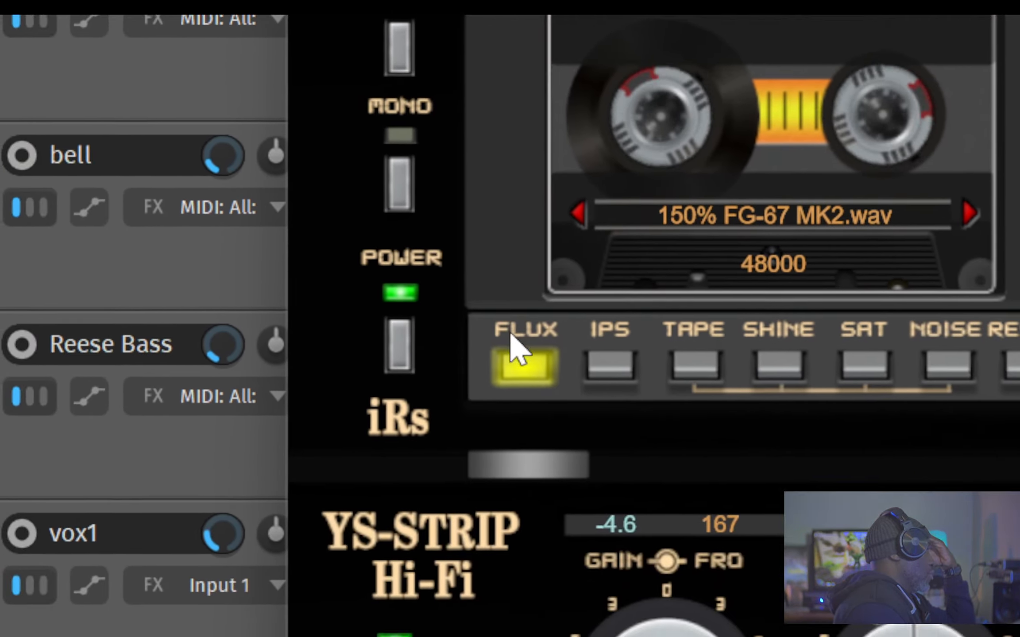
pyautogui.click(442, 520)
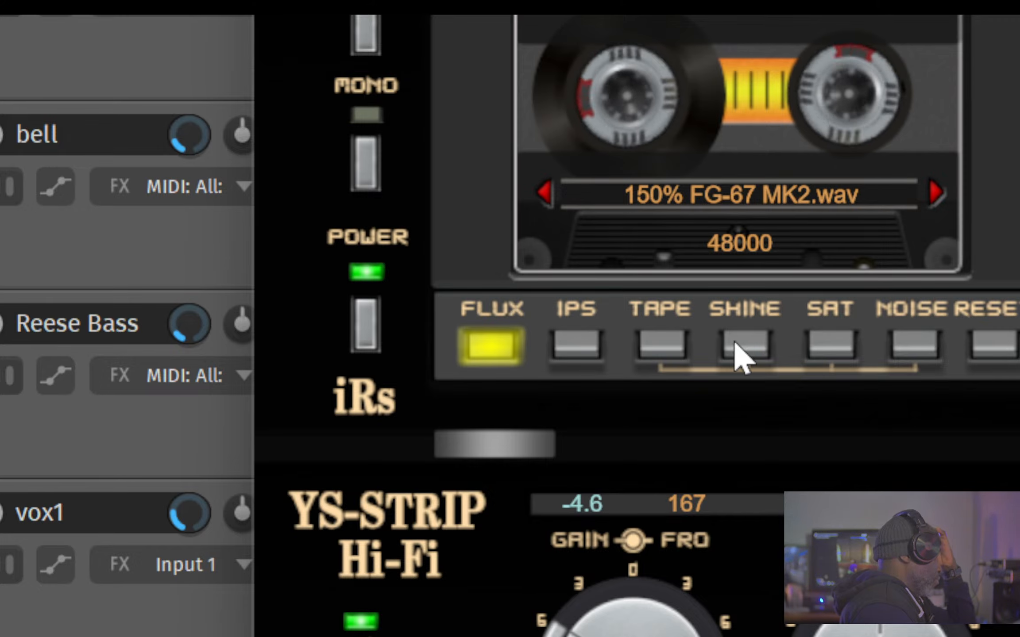
# Enable the tape deck's Tape mode, and switch its Shine option on and back off.
pyautogui.click(669, 339)
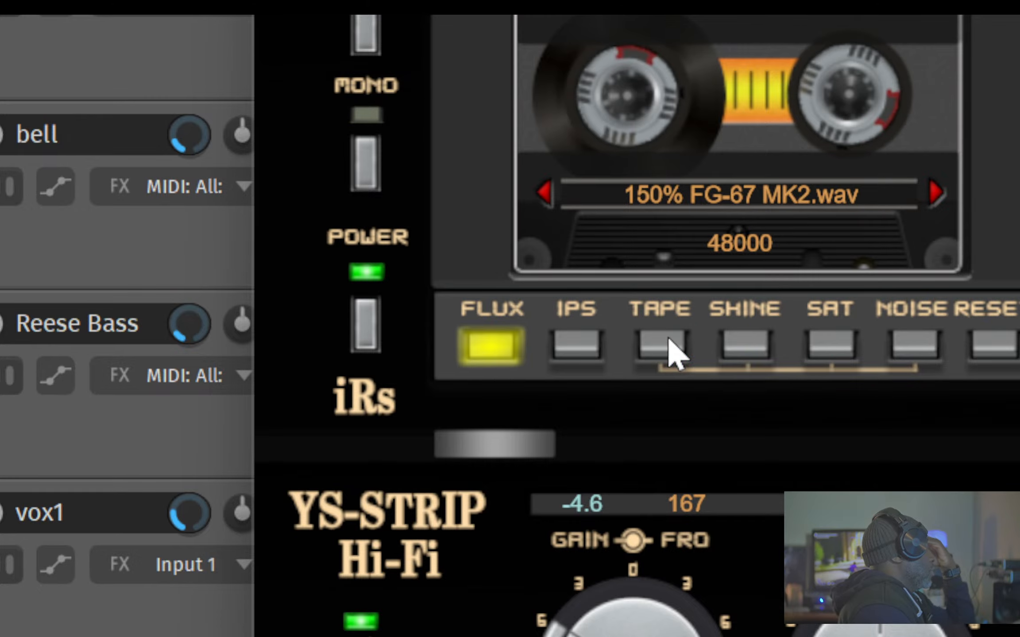
pyautogui.click(670, 343)
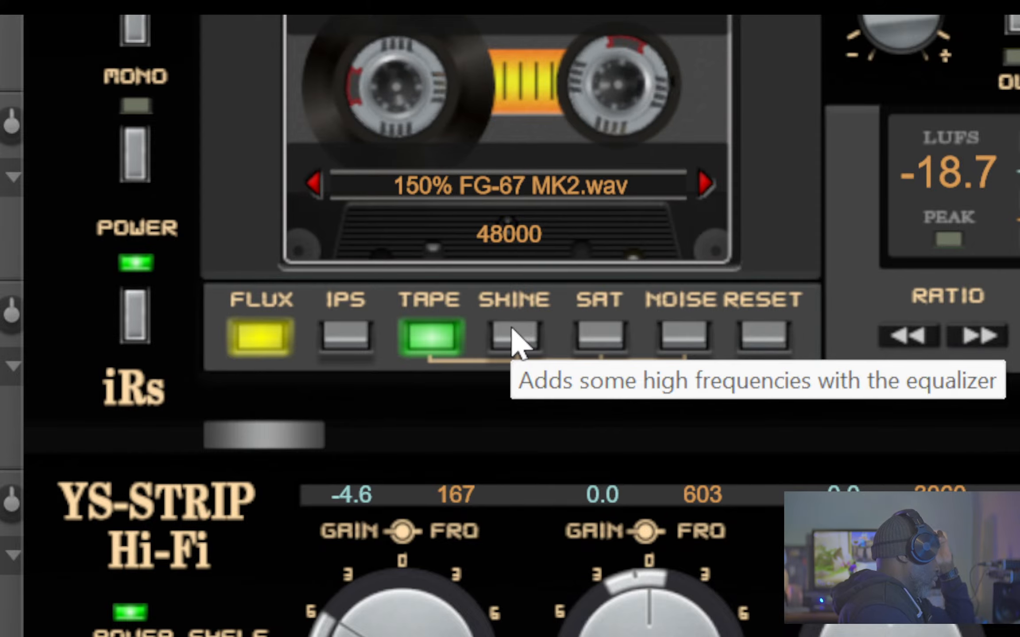
pyautogui.click(514, 335)
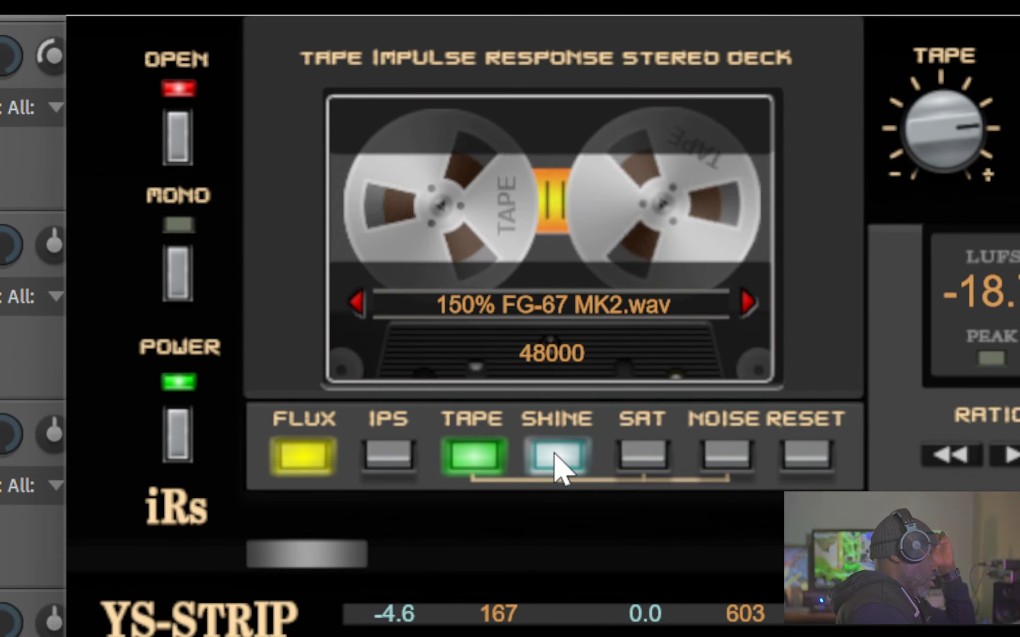
pyautogui.click(554, 454)
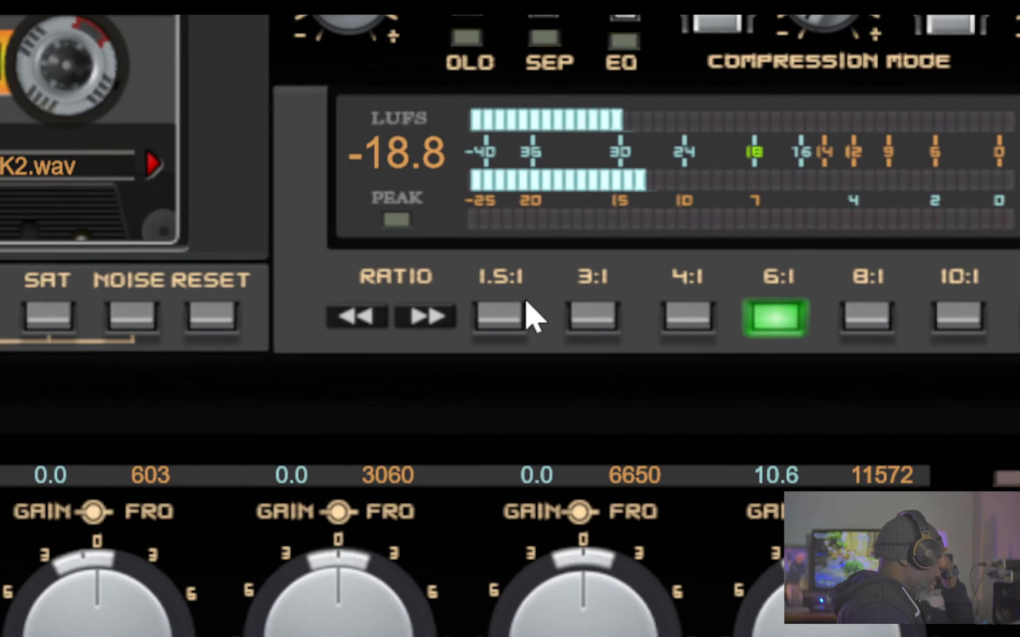
# Try the compressor's 1.5:1 ratio by switching it on and off repeatedly.
pyautogui.click(497, 316)
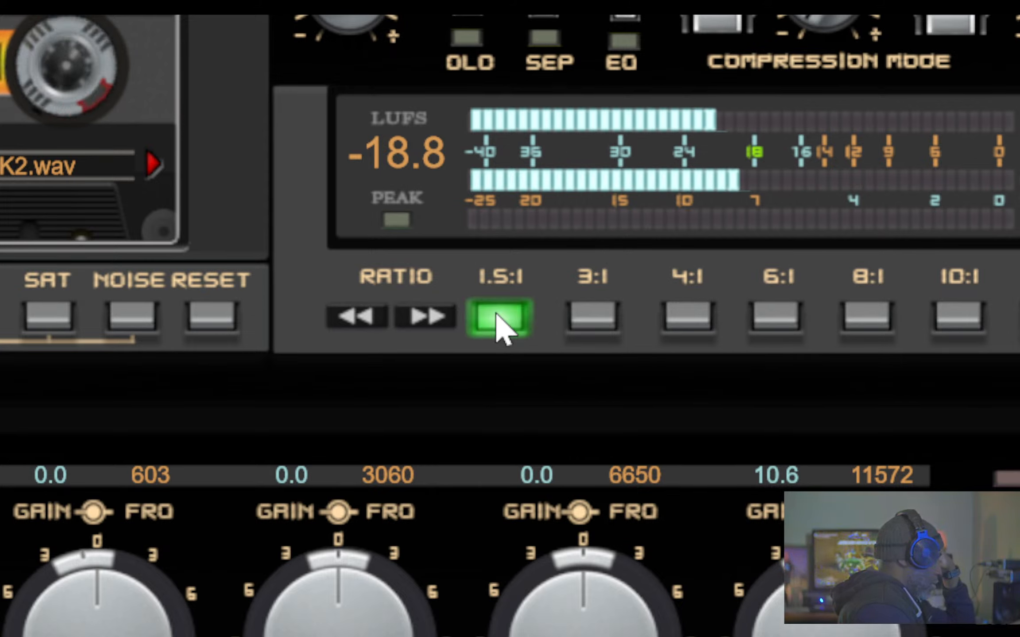
pyautogui.click(496, 315)
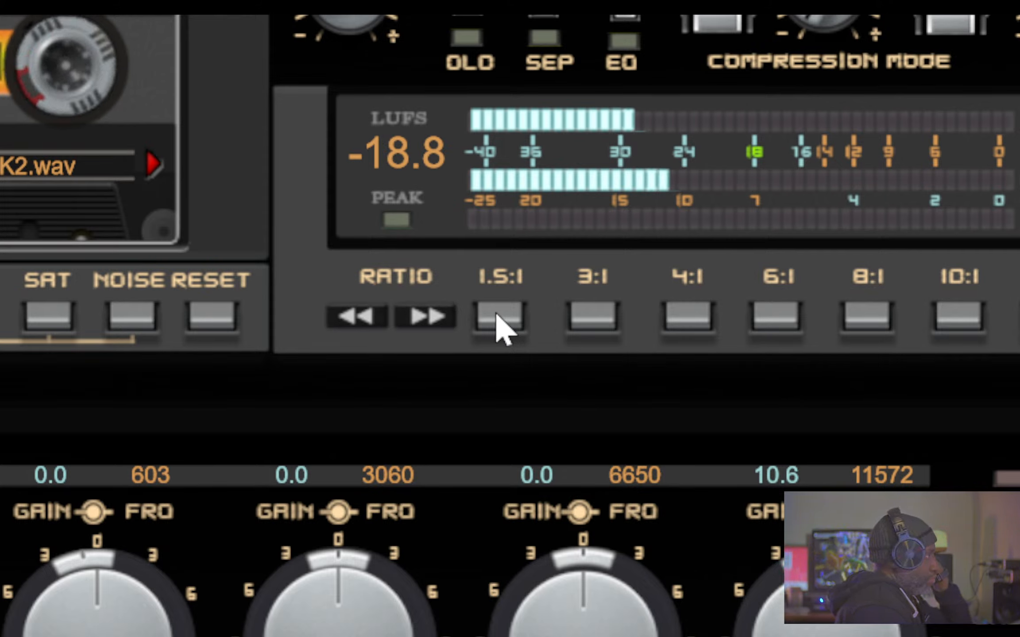
pyautogui.click(499, 315)
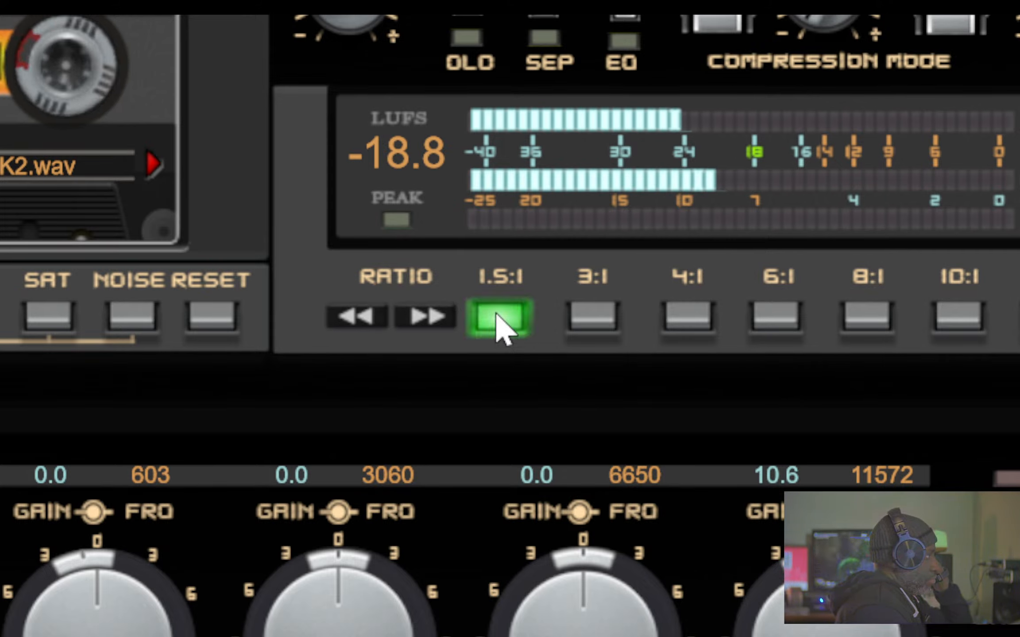
pyautogui.click(497, 315)
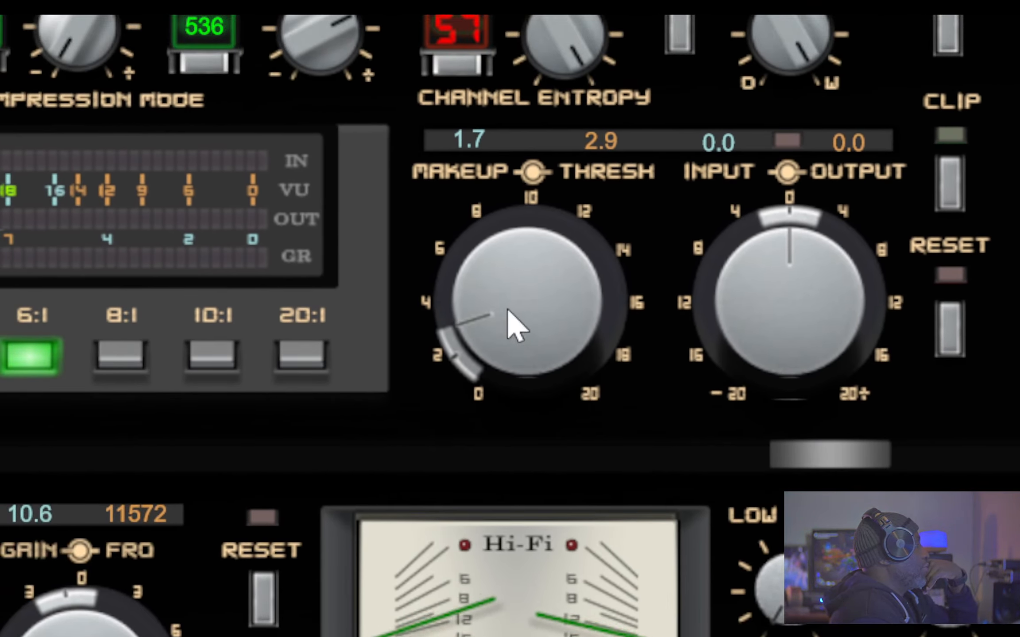
# Sweep the compressor's makeup and threshold up and back down, ending at 2.5 makeup and 4.5 threshold.
pyautogui.moveTo(509, 309); pyautogui.dragTo(467, 321)
pyautogui.moveTo(464, 367); pyautogui.dragTo(512, 291)
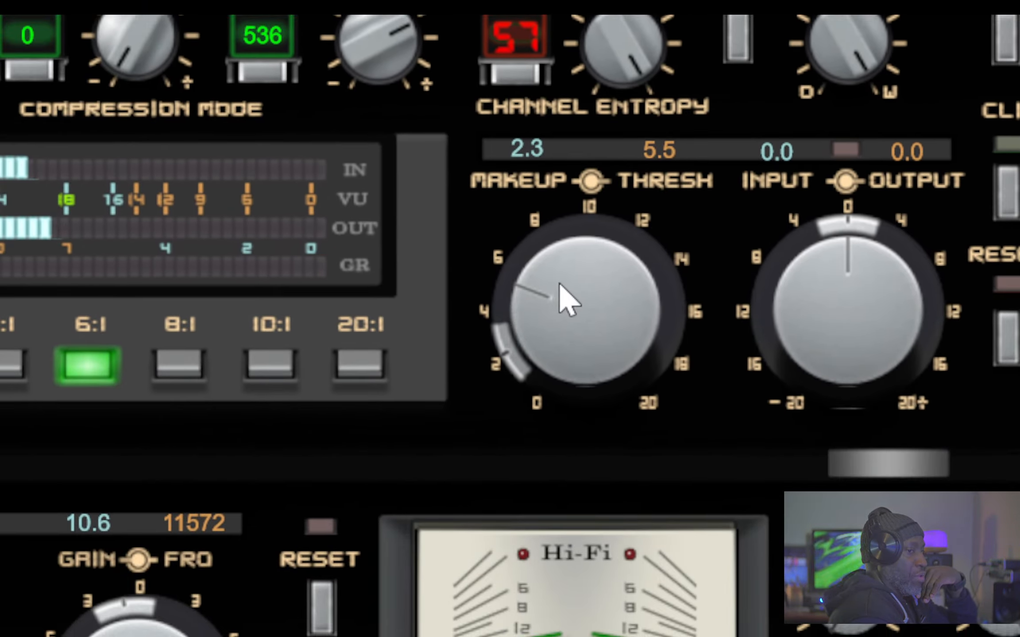
pyautogui.moveTo(408, 503); pyautogui.dragTo(395, 524)
pyautogui.moveTo(548, 268); pyautogui.dragTo(622, 131)
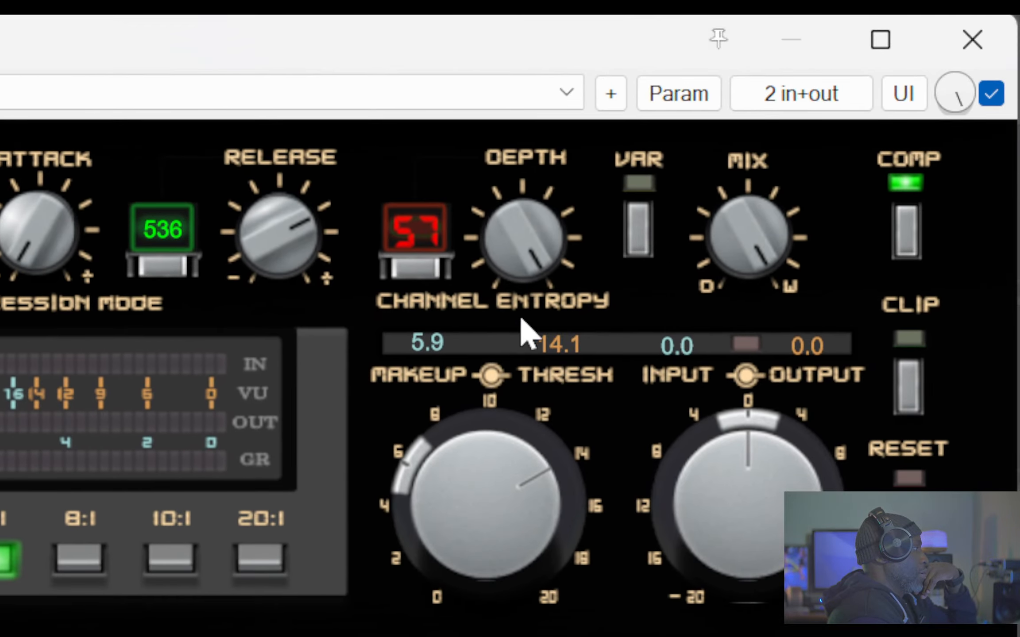
pyautogui.moveTo(523, 332); pyautogui.dragTo(470, 357)
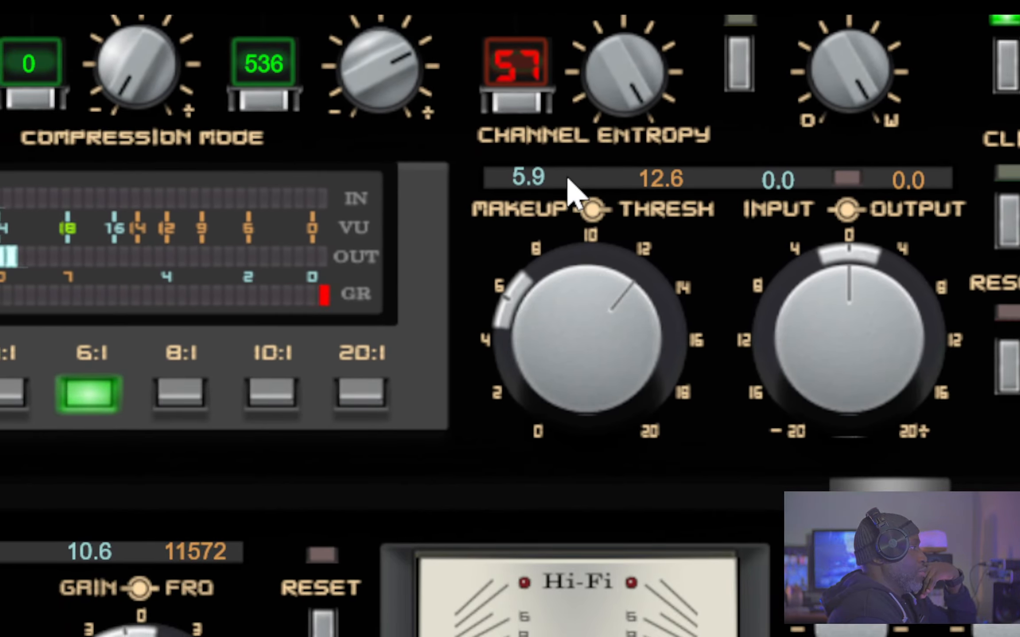
pyautogui.moveTo(568, 179); pyautogui.dragTo(570, 180)
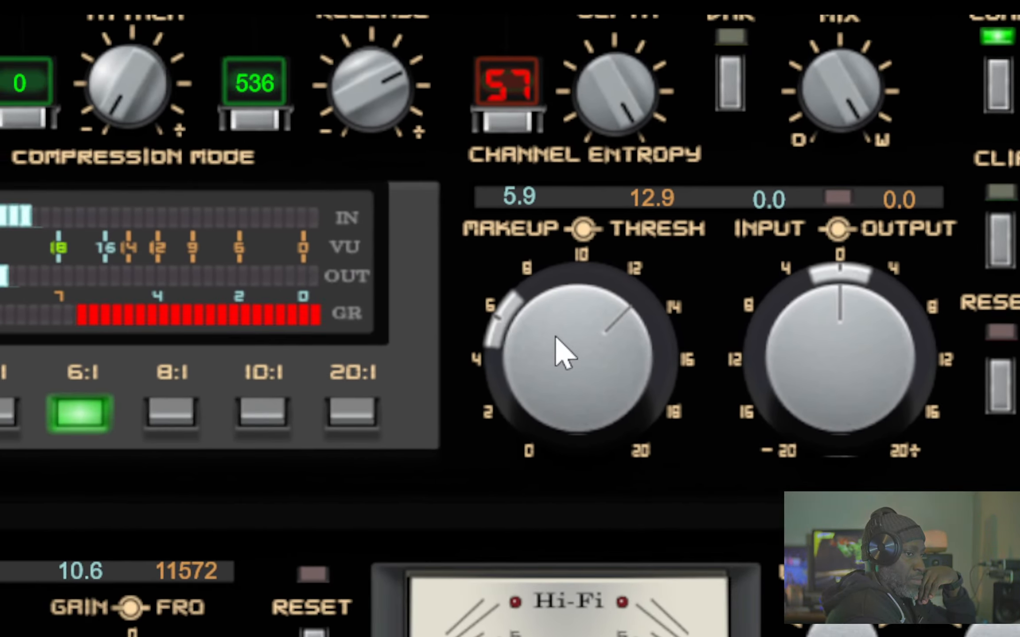
pyautogui.moveTo(799, 358); pyautogui.dragTo(794, 493)
pyautogui.moveTo(537, 393); pyautogui.dragTo(456, 373)
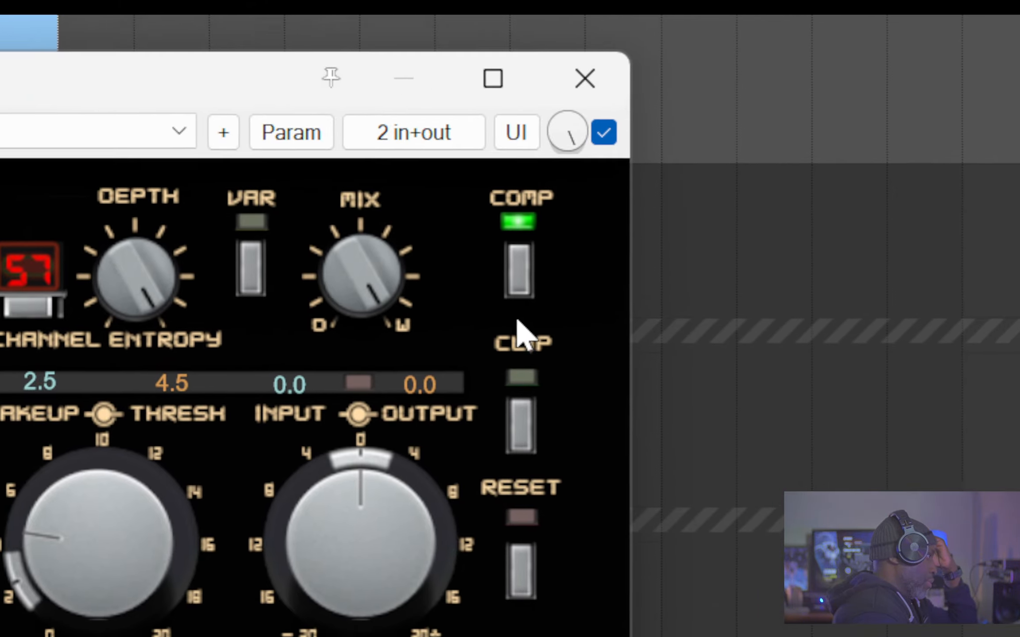
pyautogui.click(655, 89)
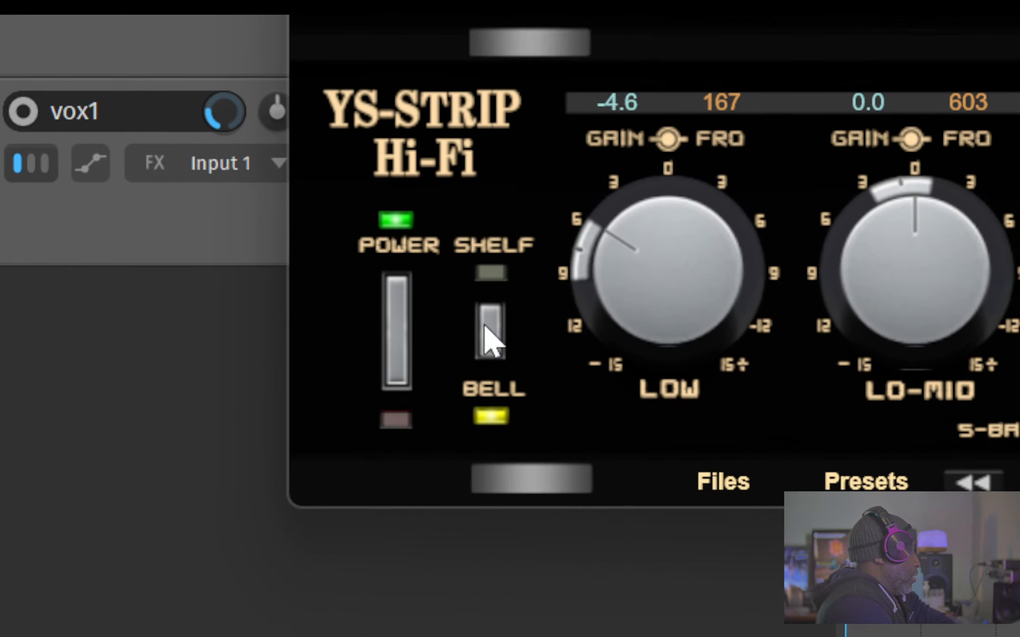
# Toggle the equalizer's low and high bands between bell and shelf, leaving both set to shelf.
pyautogui.click(490, 332)
pyautogui.click(491, 332)
pyautogui.click(490, 332)
pyautogui.click(491, 331)
pyautogui.click(491, 332)
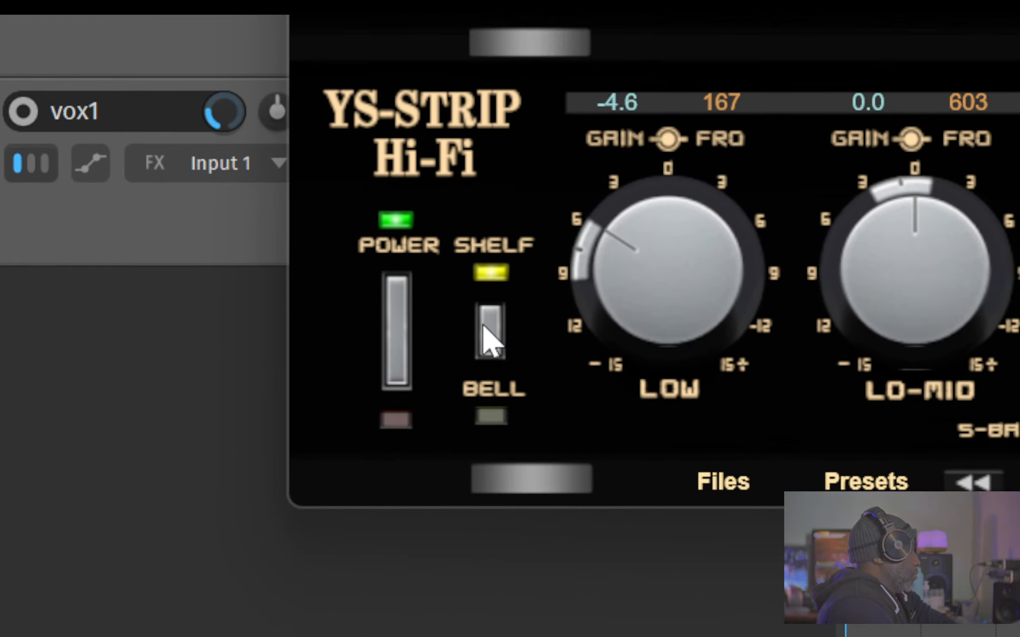
pyautogui.click(491, 332)
pyautogui.click(490, 336)
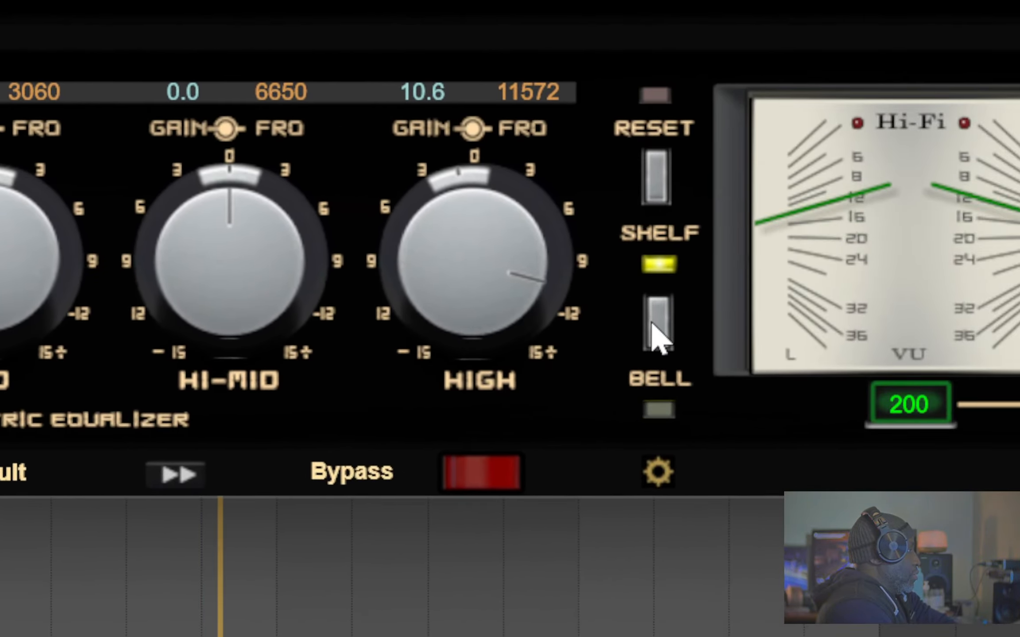
pyautogui.click(657, 337)
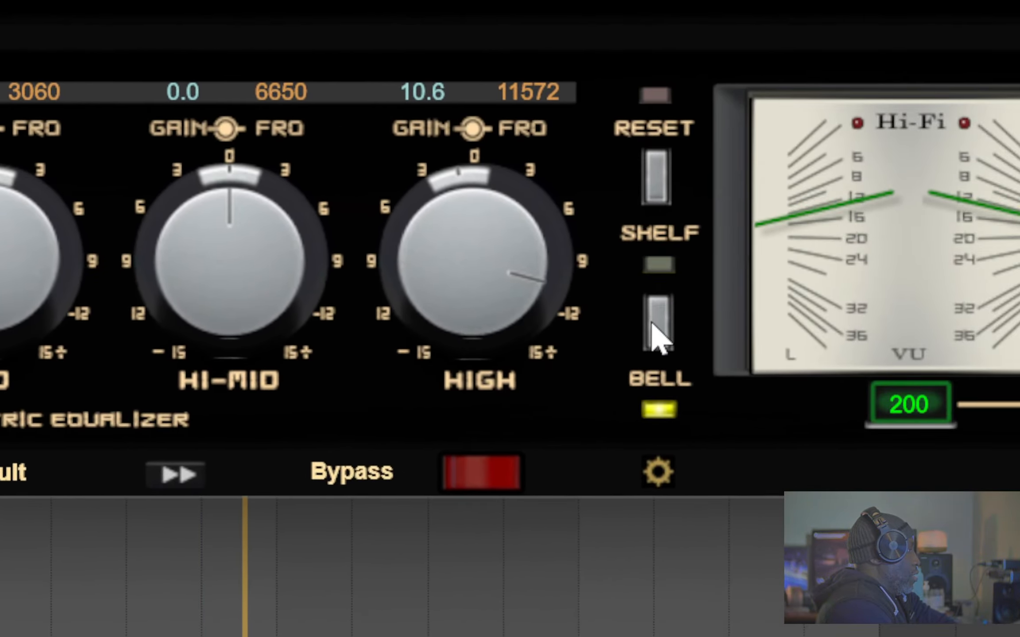
pyautogui.click(657, 338)
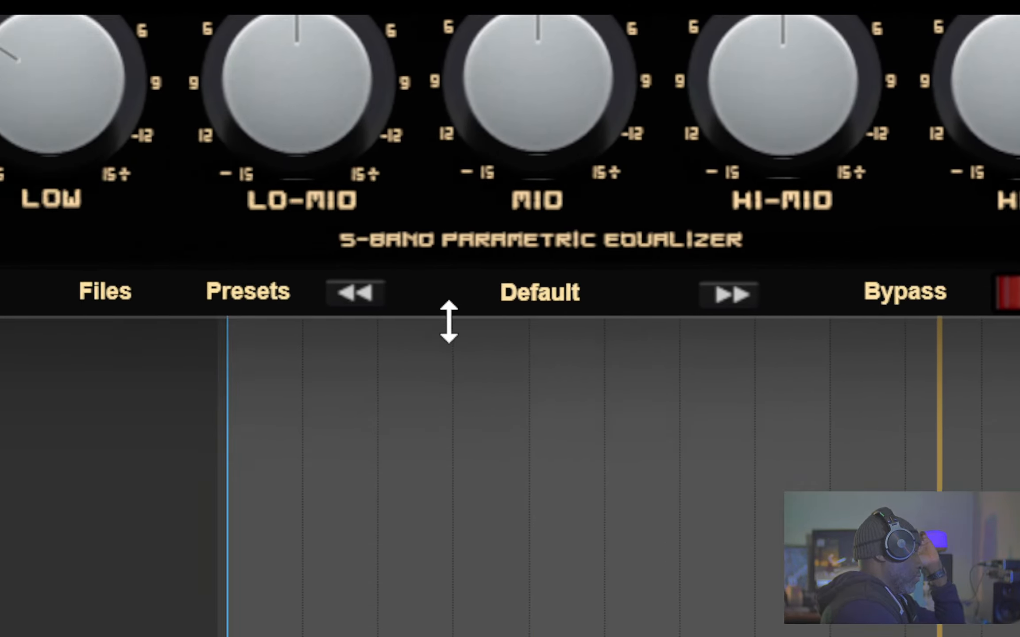
# View the plugin's built-in preset list and dismiss it with Default still selected.
pyautogui.click(588, 306)
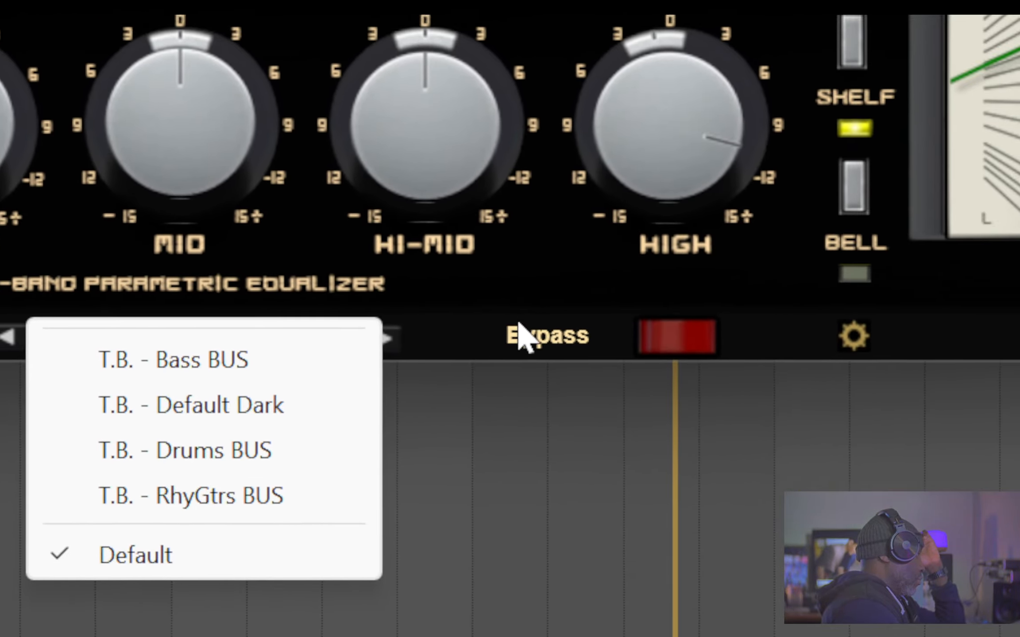
pyautogui.click(524, 341)
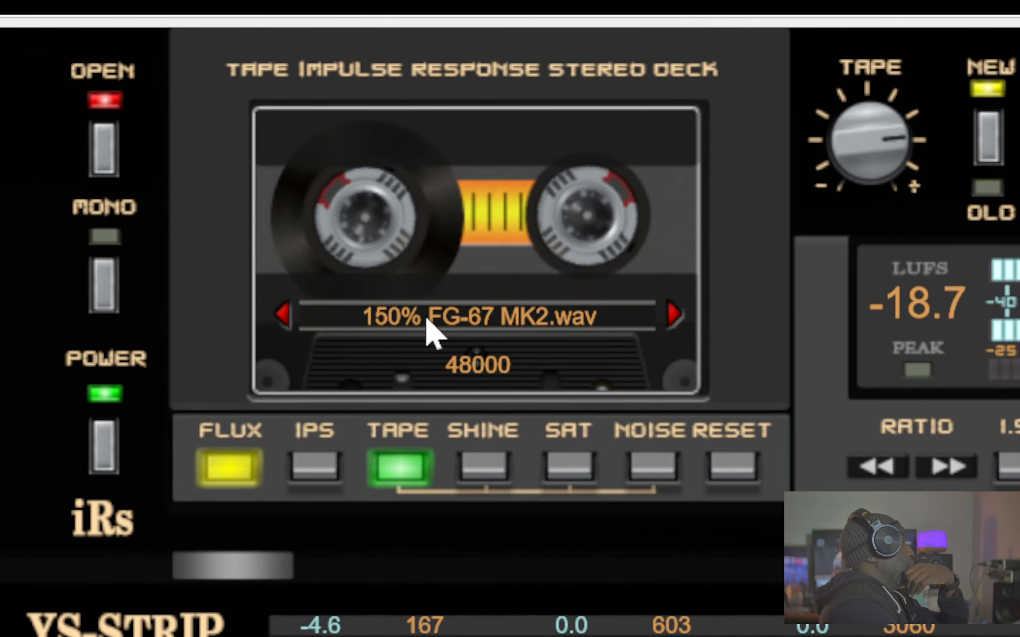
# Load the 125% FG-67 MK2.wav impulse response in the tape deck and replace it with 150% FG-800.wav.
pyautogui.click(431, 319)
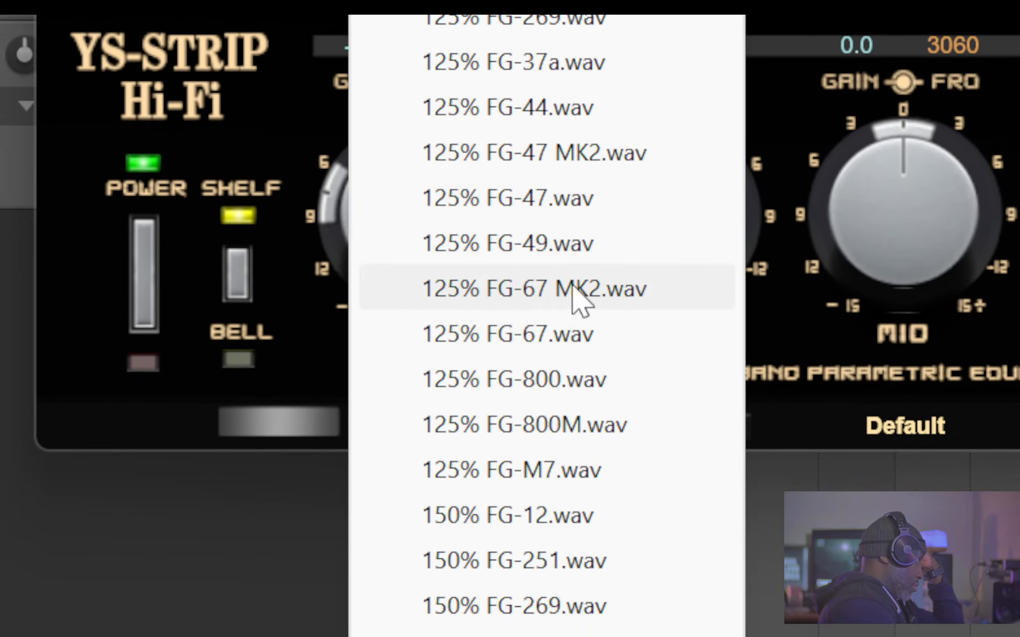
pyautogui.click(575, 290)
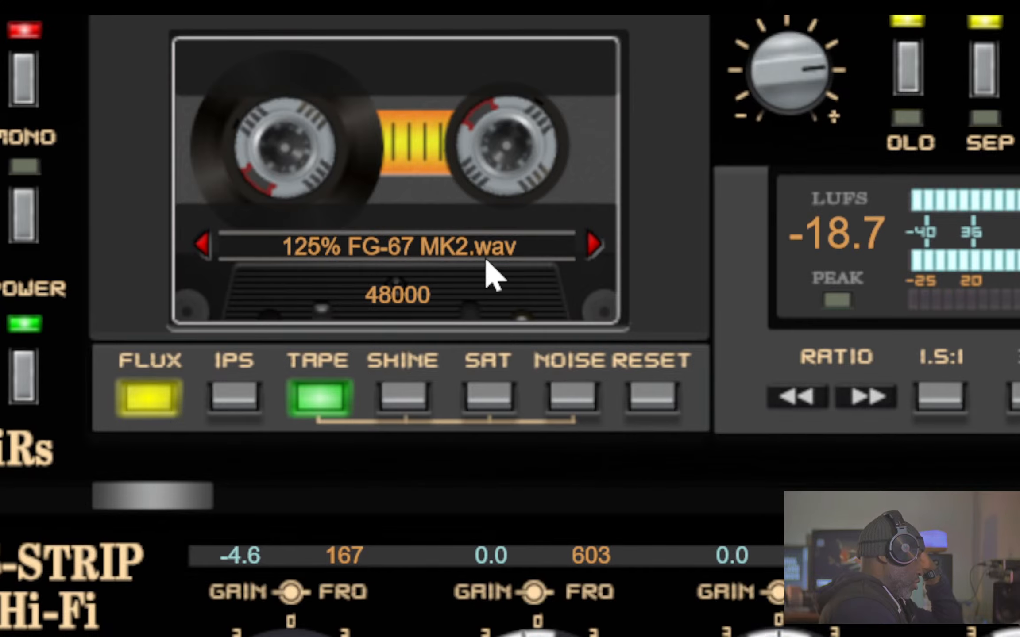
pyautogui.click(486, 261)
pyautogui.scroll(-2, 513, 357)
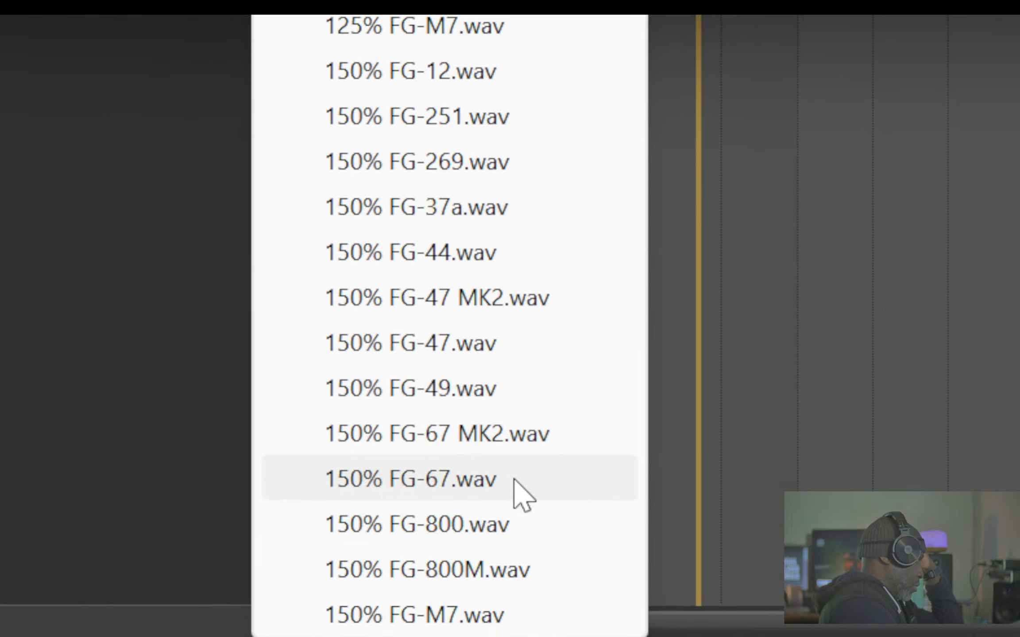
pyautogui.click(505, 527)
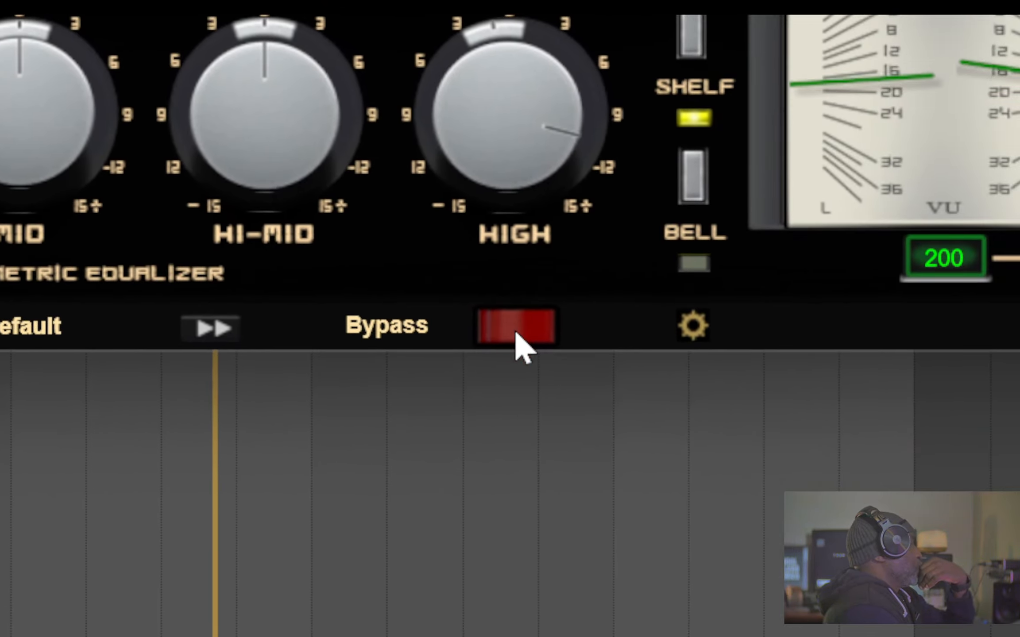
# Bypass and re-enable the plugin, and reveal its additional settings to try the K option.
pyautogui.click(517, 331)
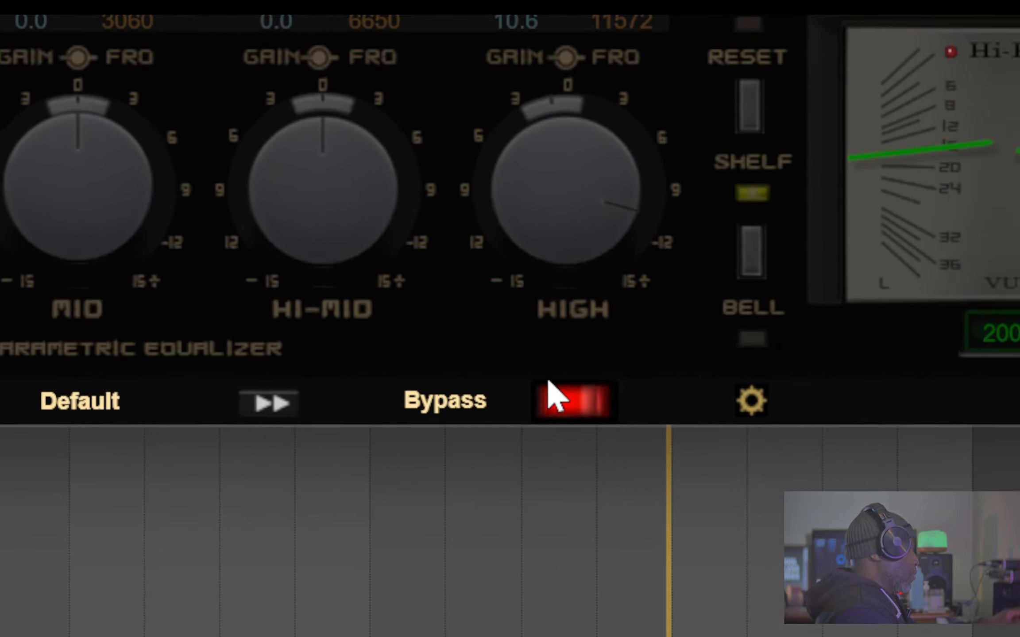
pyautogui.click(610, 463)
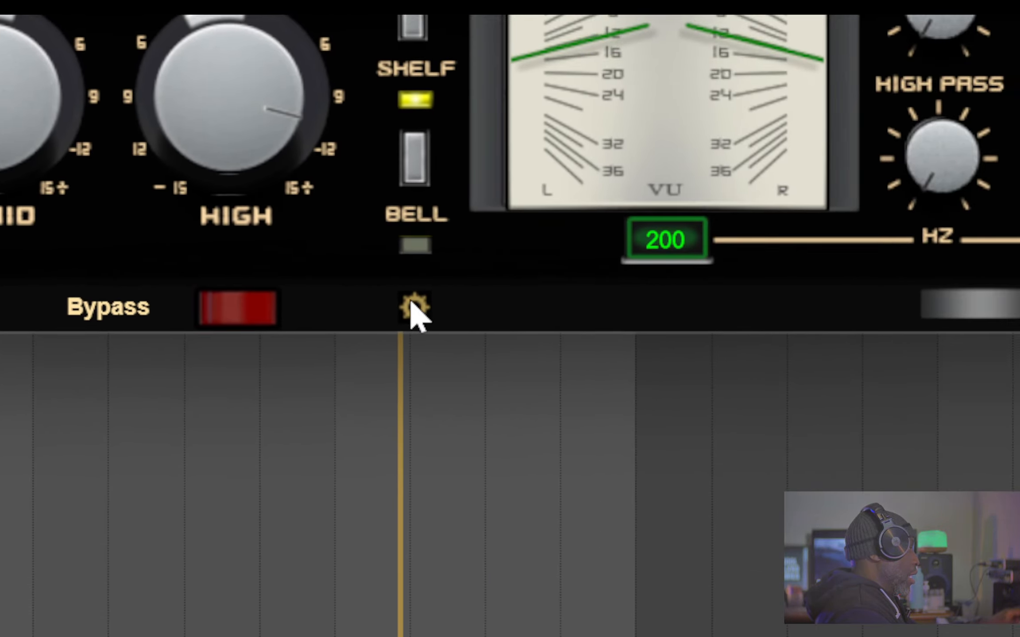
pyautogui.click(412, 308)
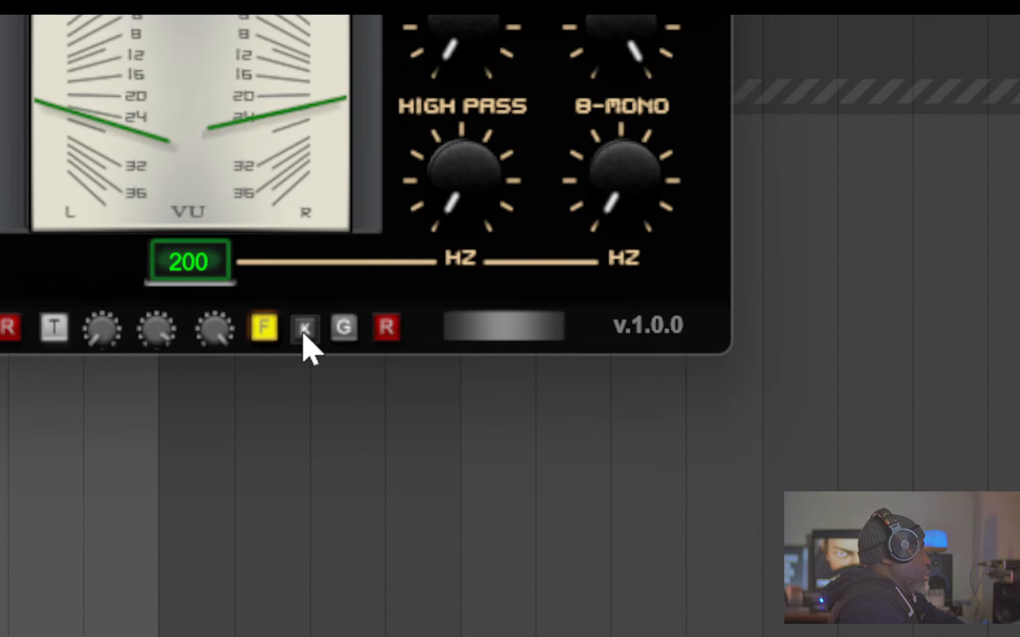
pyautogui.click(305, 335)
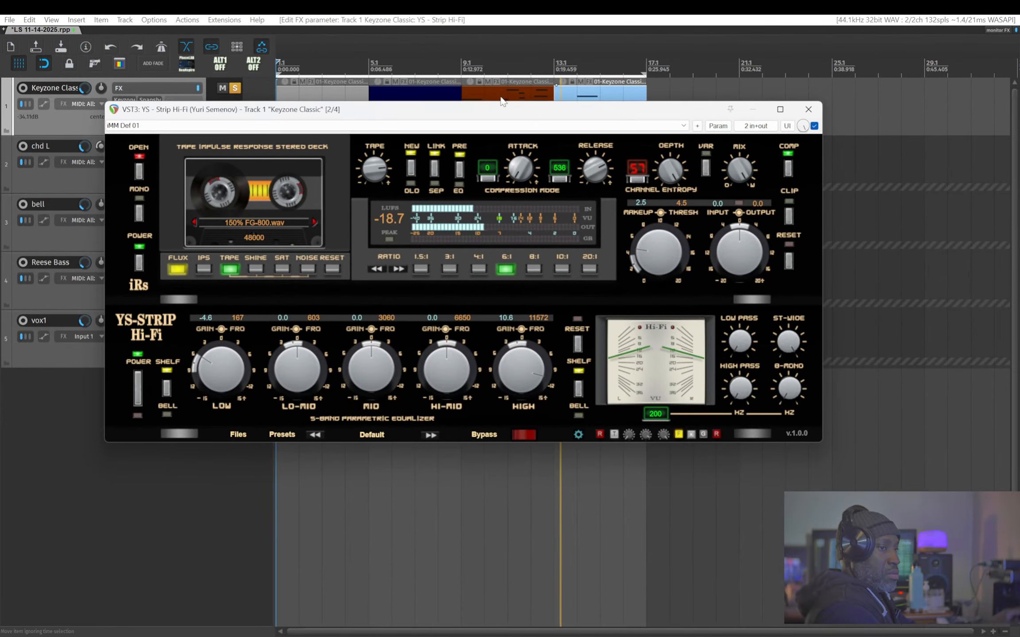
# Load the user preset iMM Def 03 and switch to iMM Def 02.
pyautogui.click(479, 123)
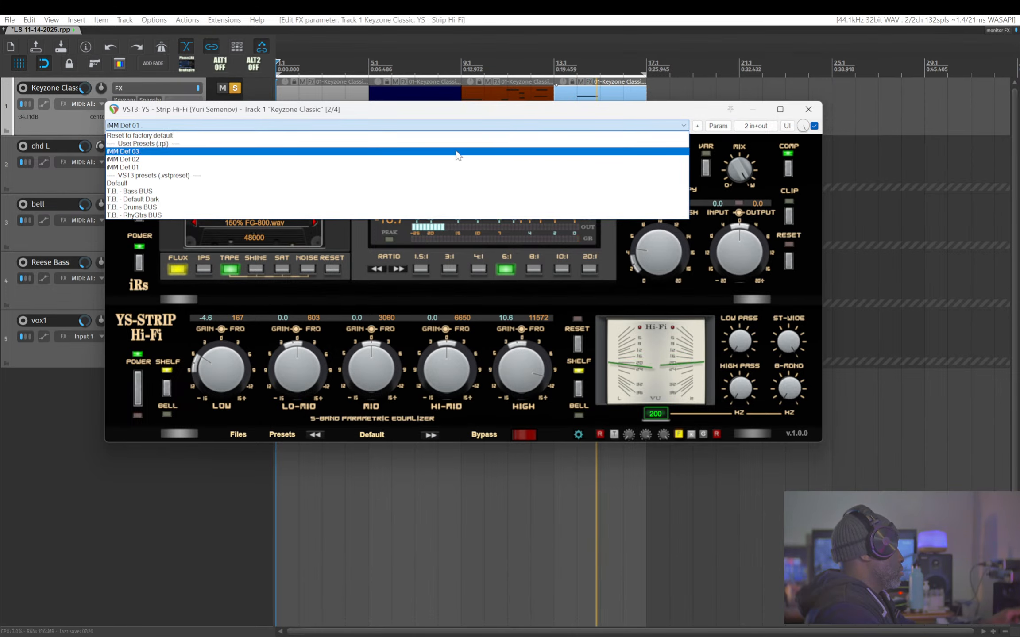
pyautogui.click(465, 152)
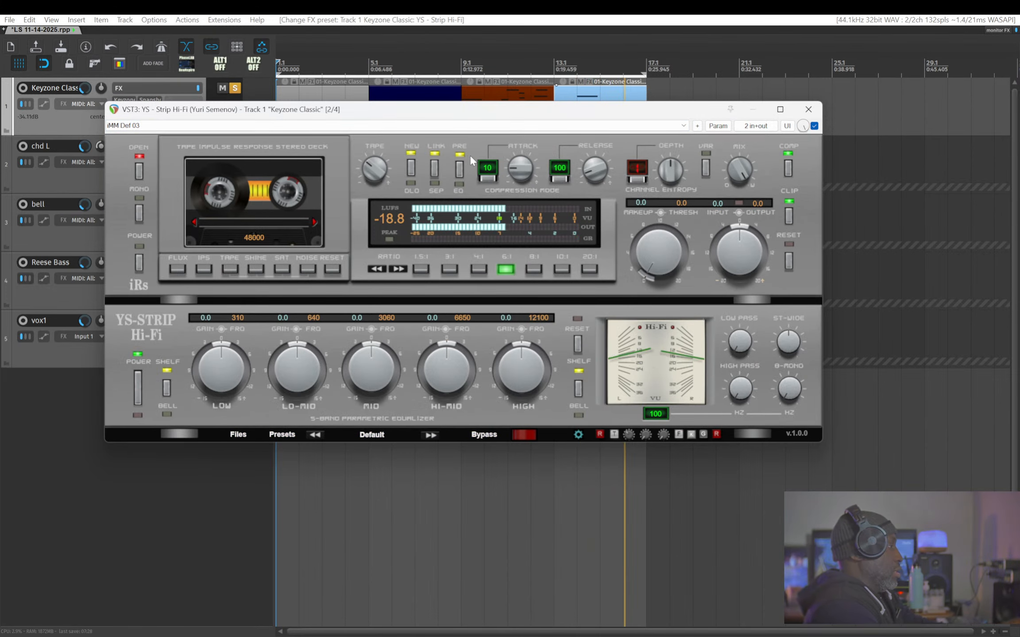
pyautogui.press('Up')
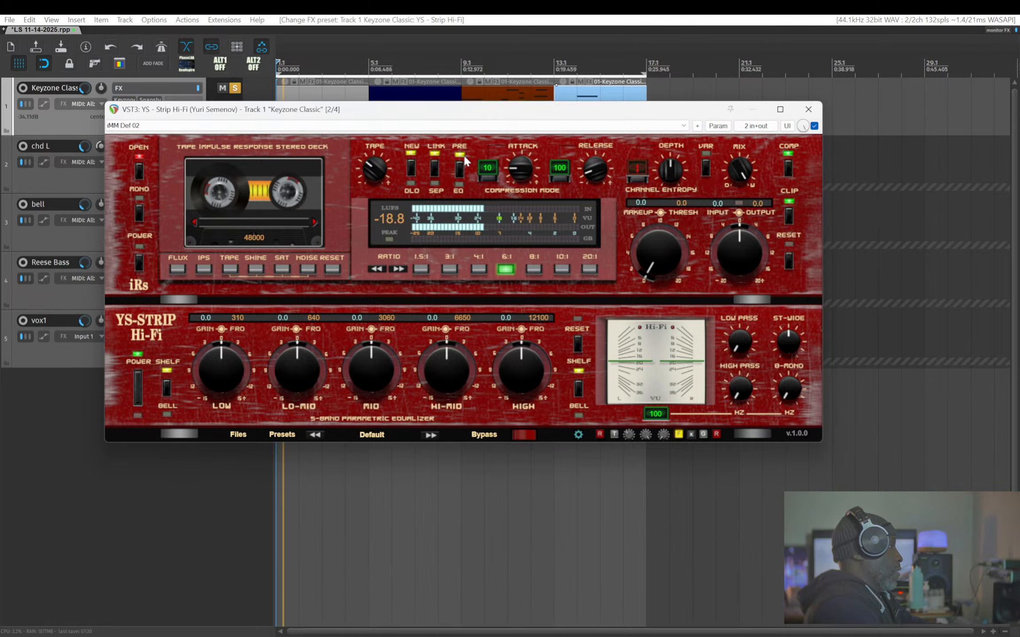
# Compare the user presets iMM Def 01 and iMM Def 02 by alternating between them, finishing on iMM Def 01.
pyautogui.press('Up')
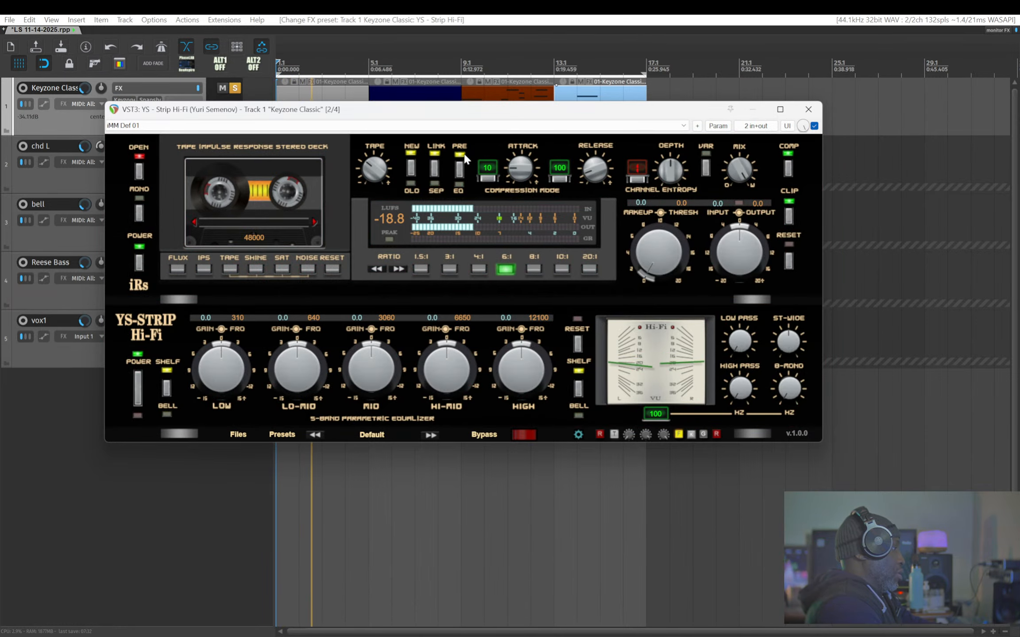
pyautogui.press('Down')
pyautogui.press('Down')
pyautogui.press('Up')
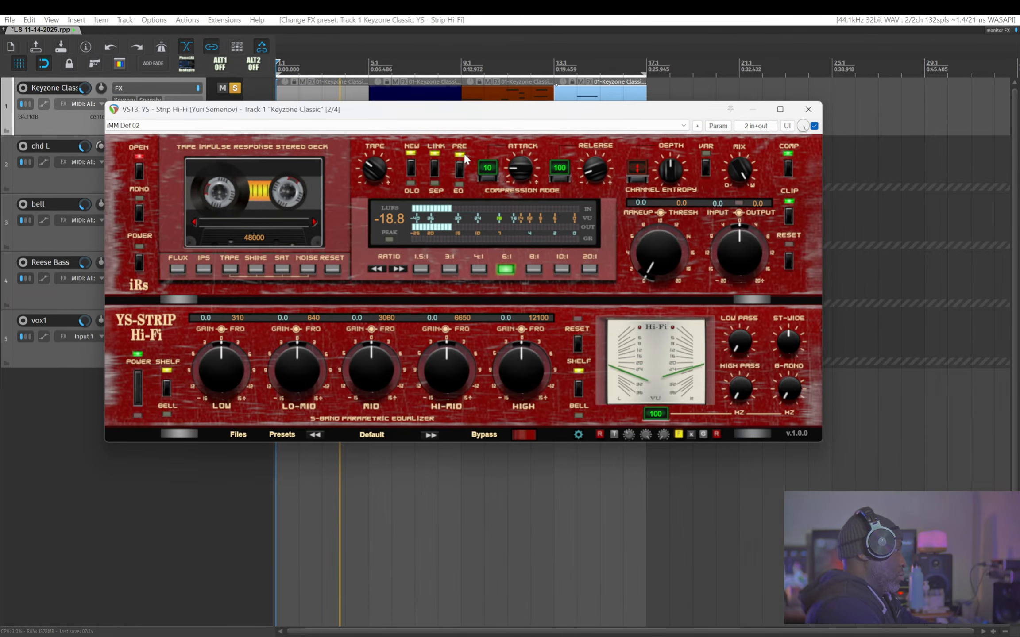
pyautogui.press('Up')
pyautogui.press('Down')
pyautogui.press('Down')
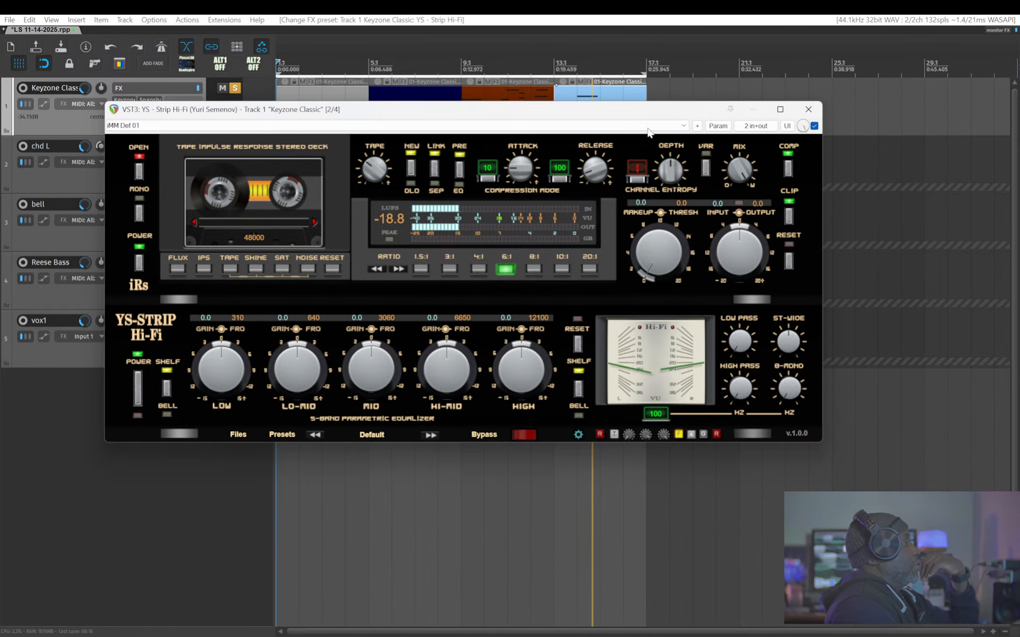
# Close the Strip Hi-Fi window, unsolo the Keyzone Classic track and solo the Reese Bass track.
pyautogui.click(808, 110)
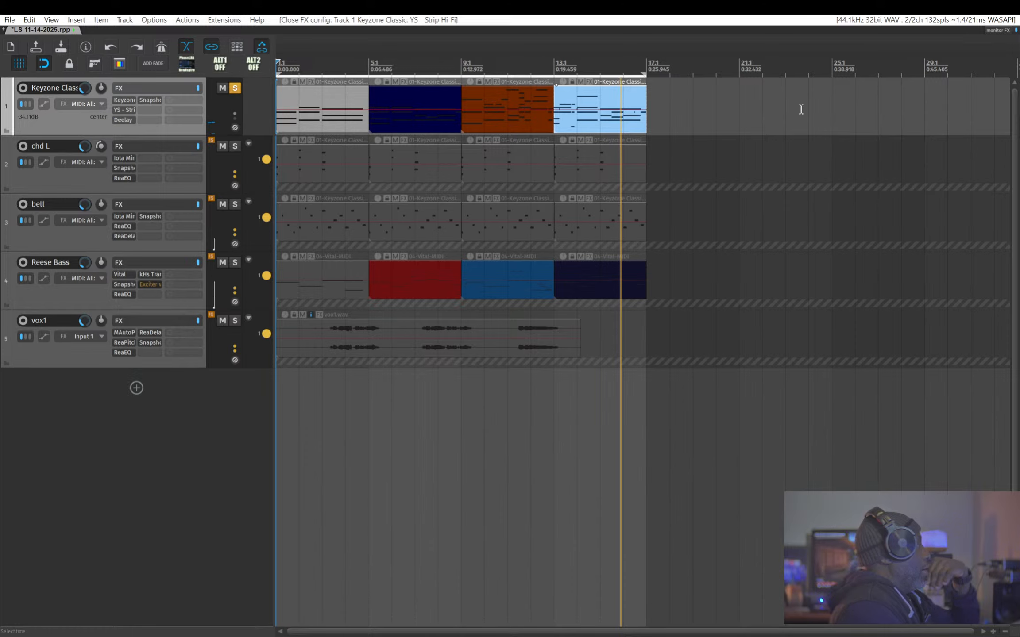
pyautogui.click(232, 92)
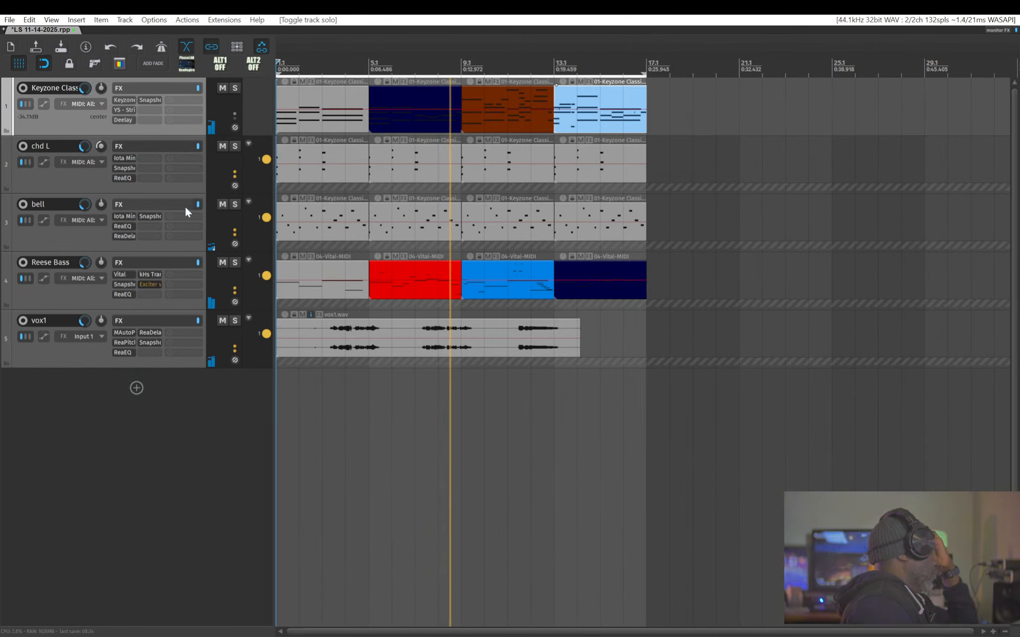
pyautogui.click(47, 290)
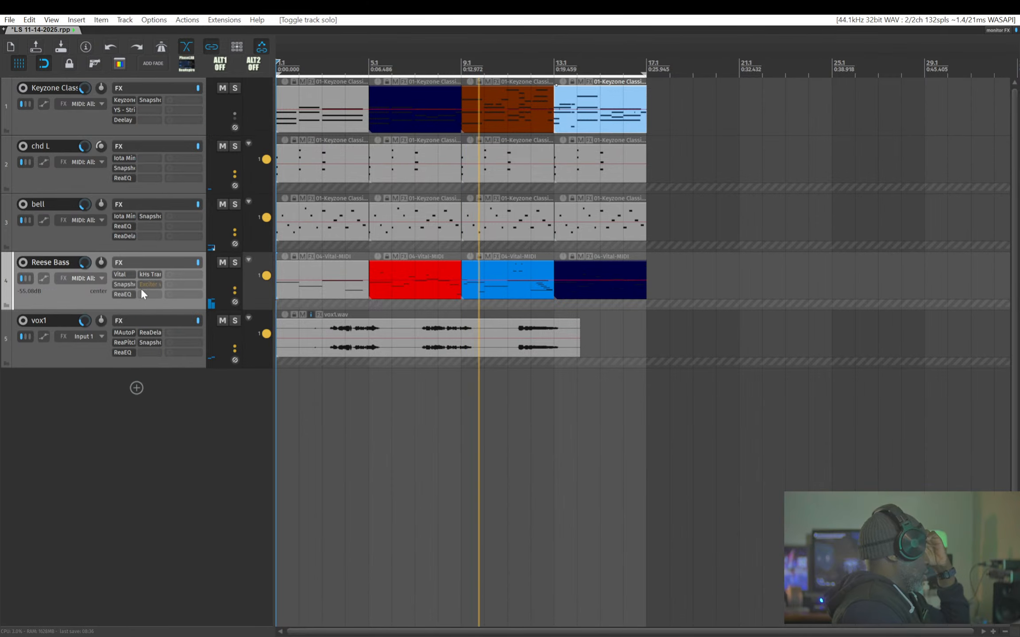
pyautogui.click(237, 262)
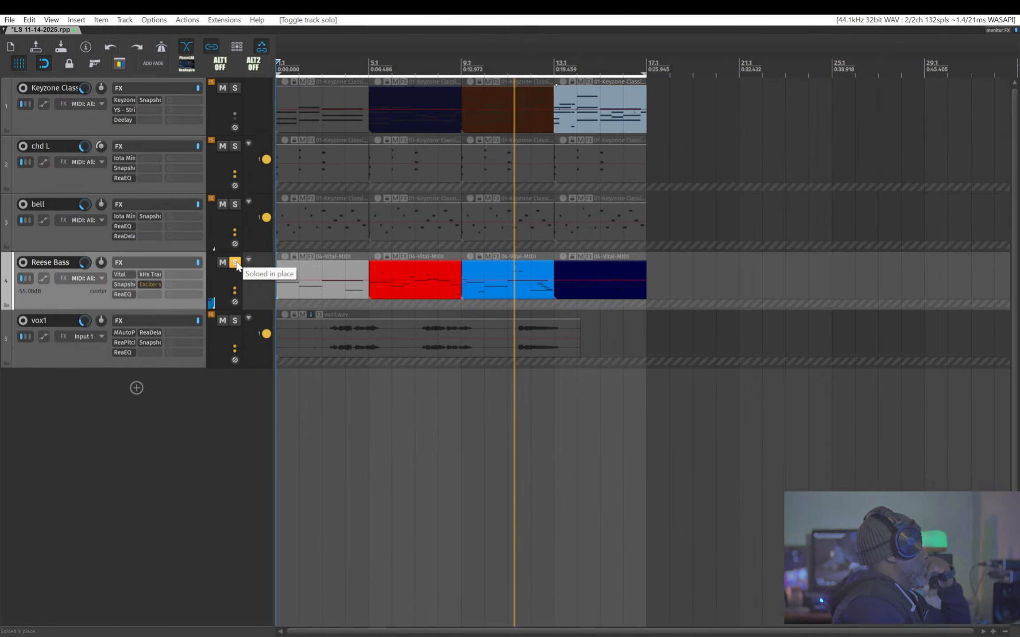
# Open Exciter with fat bottom S2 on the Reese Bass track and place its window below that track's items.
pyautogui.click(144, 286)
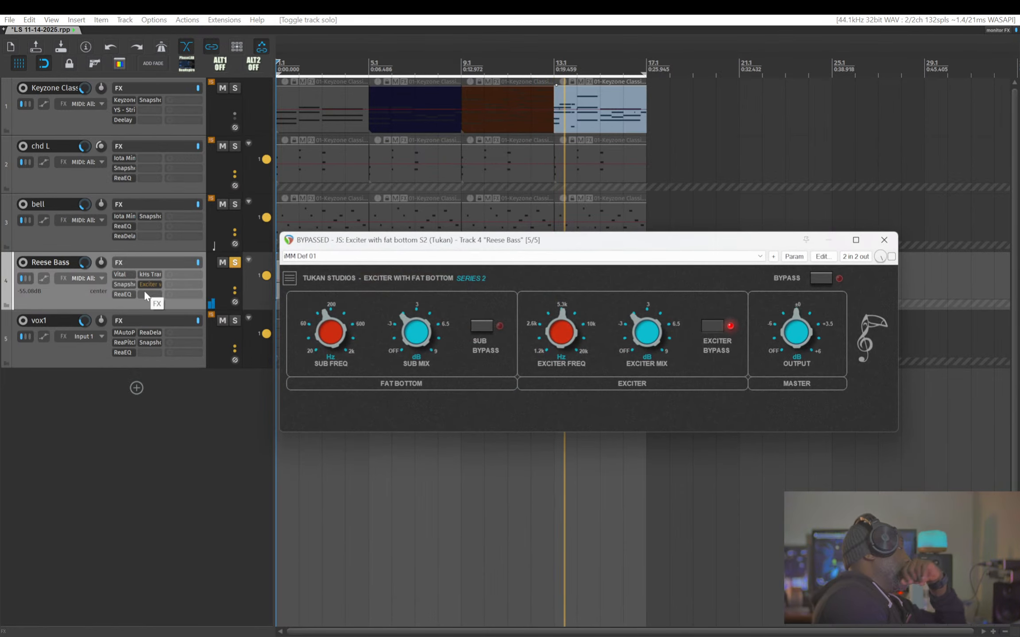
pyautogui.moveTo(440, 244); pyautogui.dragTo(414, 341)
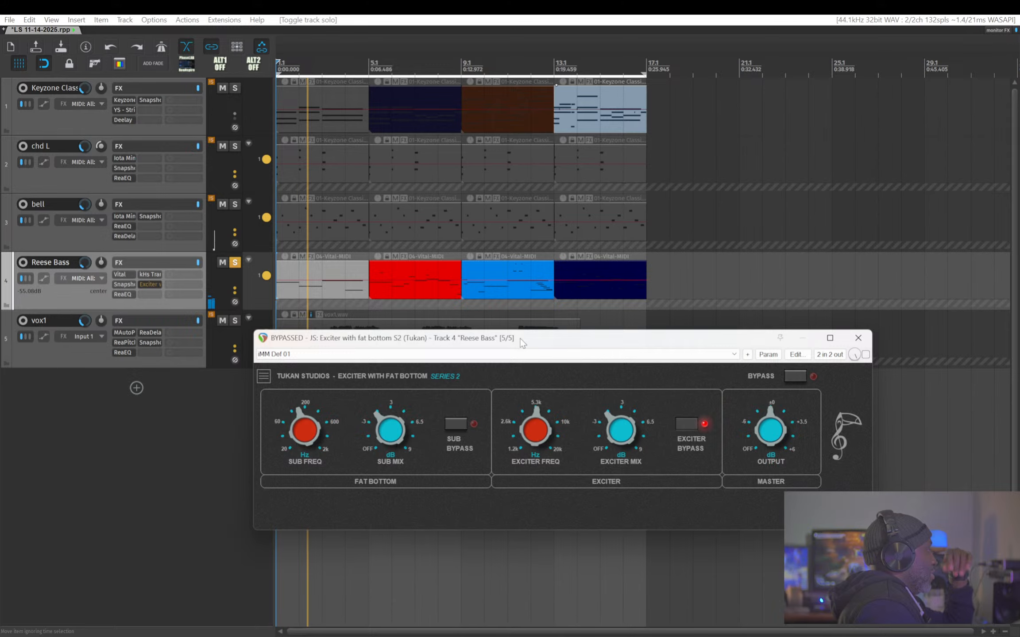
pyautogui.moveTo(521, 339); pyautogui.dragTo(490, 382)
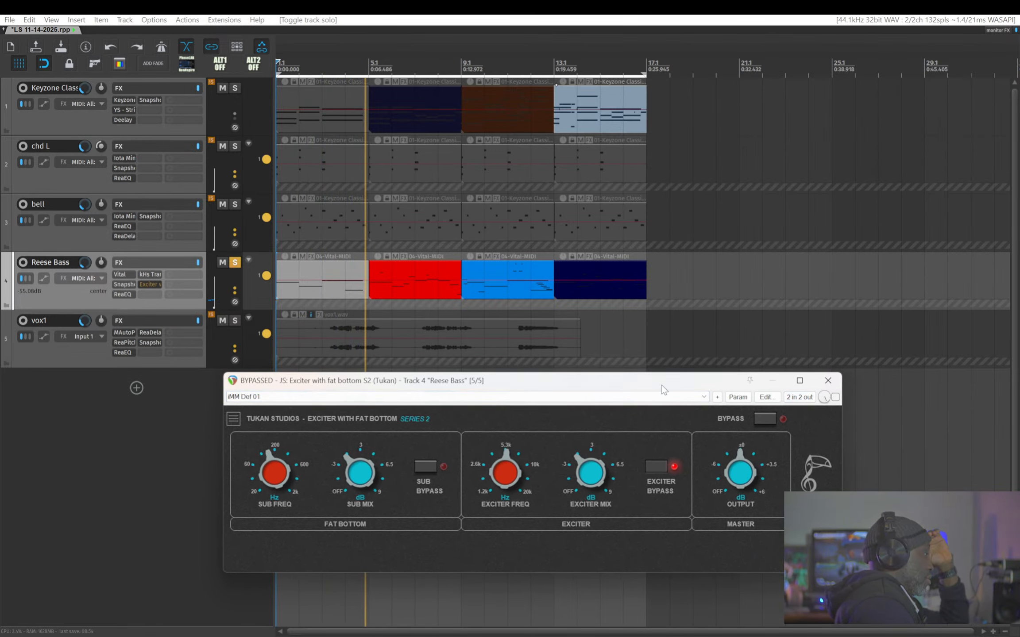
pyautogui.moveTo(661, 385); pyautogui.dragTo(652, 353)
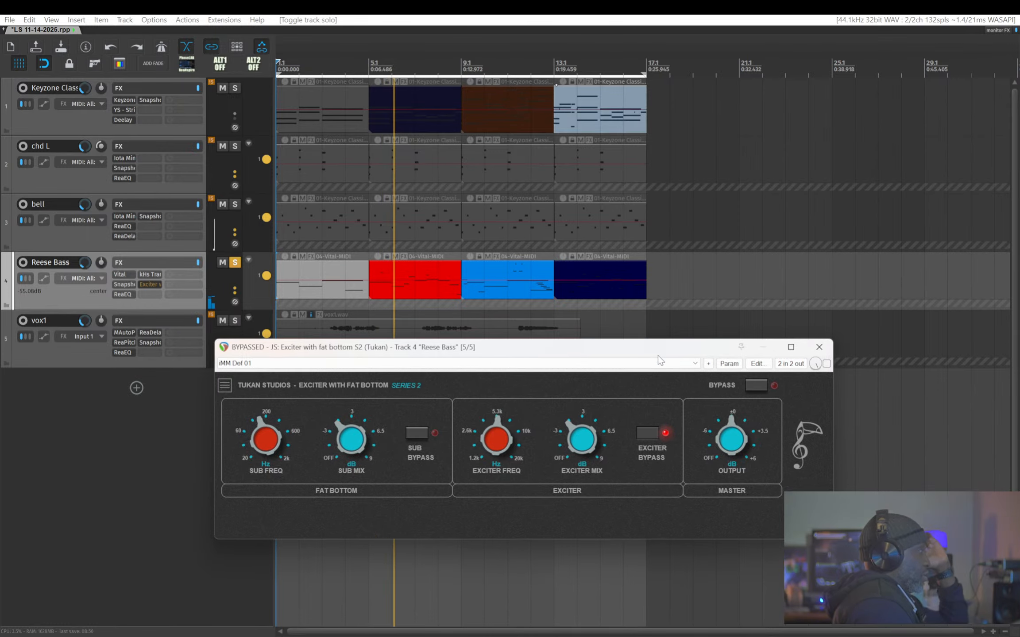
# Enable the exciter plugin, lower Sub Freq slightly below 126 Hz and try the Sub Mix knob.
pyautogui.click(826, 364)
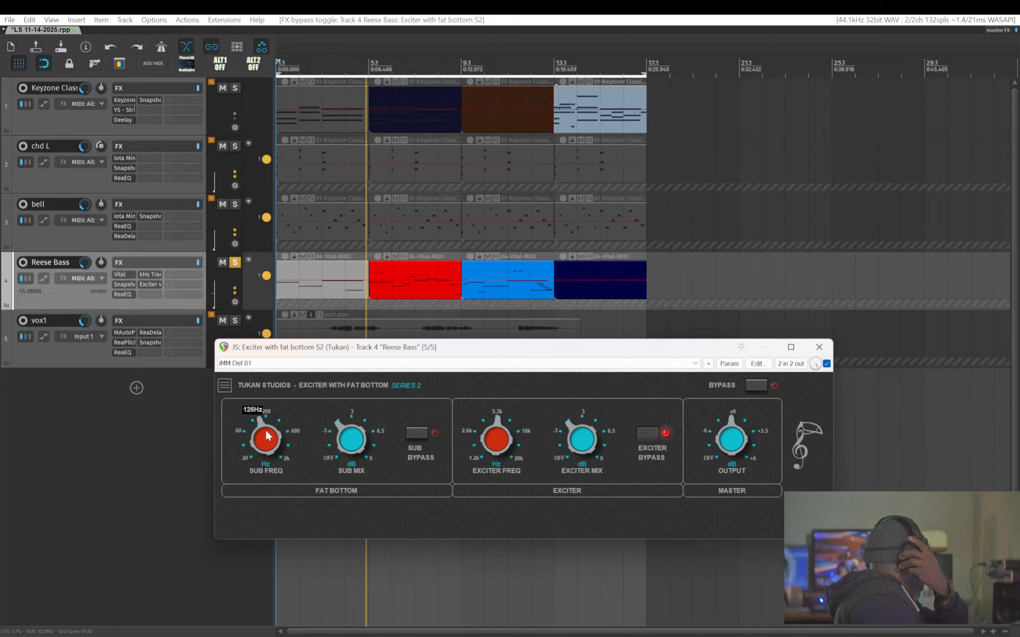
pyautogui.moveTo(267, 436); pyautogui.dragTo(261, 437)
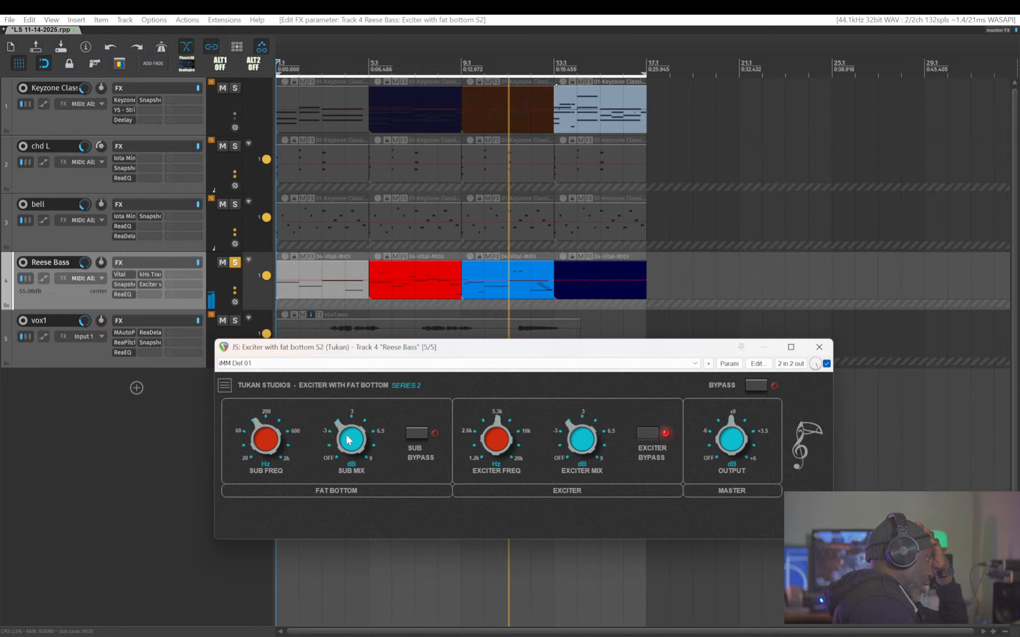
pyautogui.moveTo(349, 438); pyautogui.dragTo(341, 420)
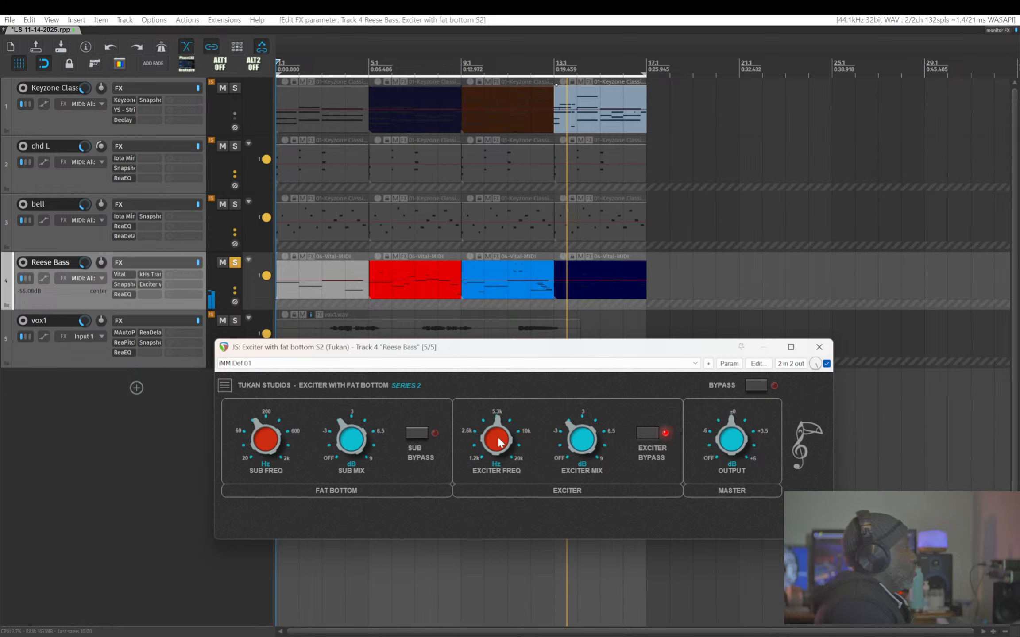
# Sweep Exciter Freq down to its 1.2 kHz end and back up to just below 5.3 kHz.
pyautogui.moveTo(499, 443); pyautogui.dragTo(486, 470)
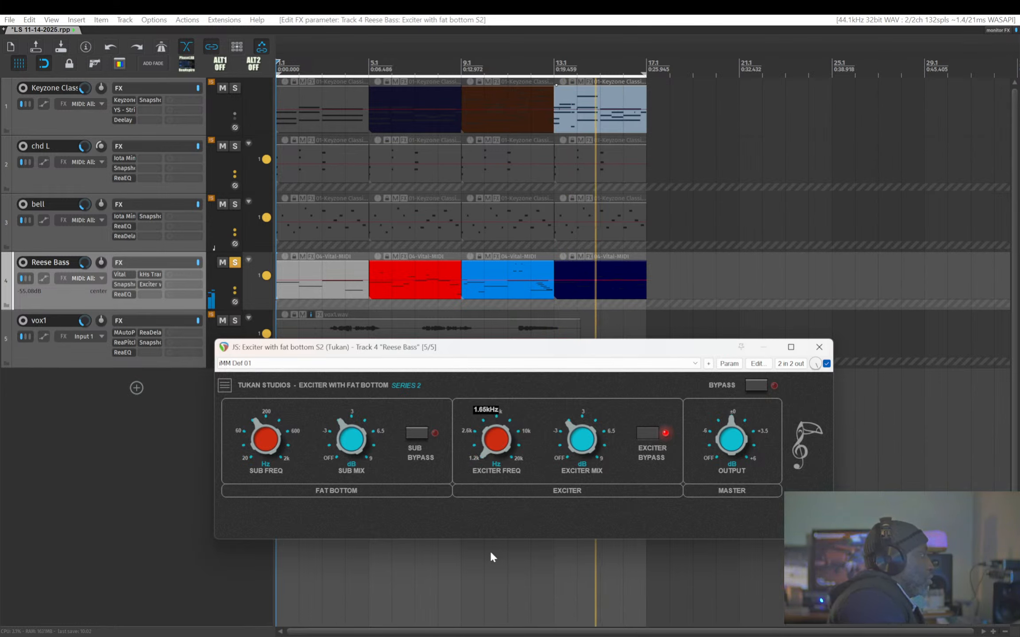
pyautogui.moveTo(498, 454)
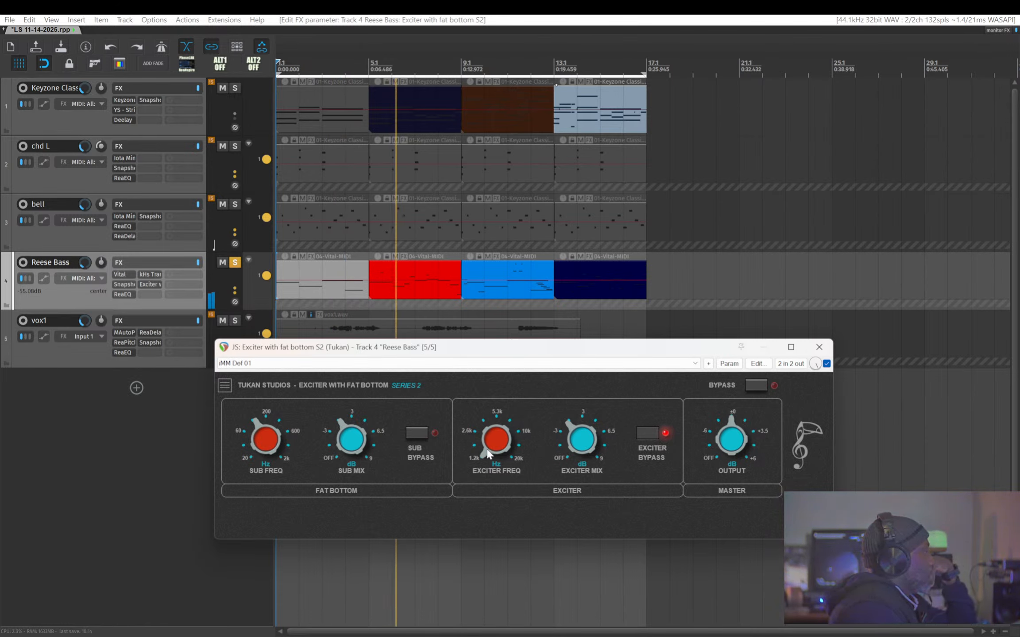
pyautogui.moveTo(490, 448); pyautogui.dragTo(487, 458)
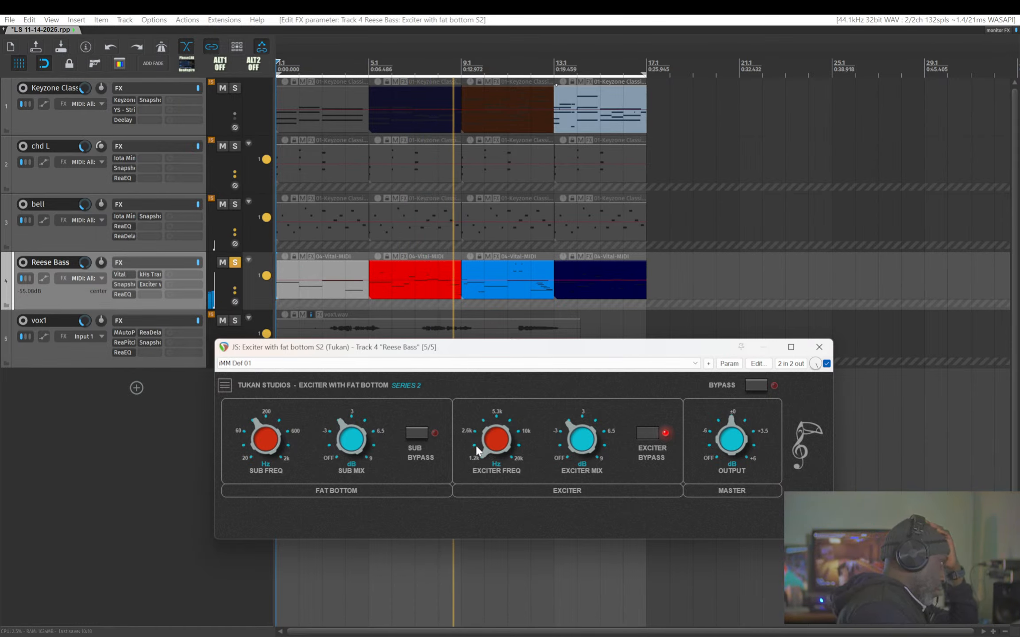
pyautogui.moveTo(486, 451); pyautogui.dragTo(479, 374)
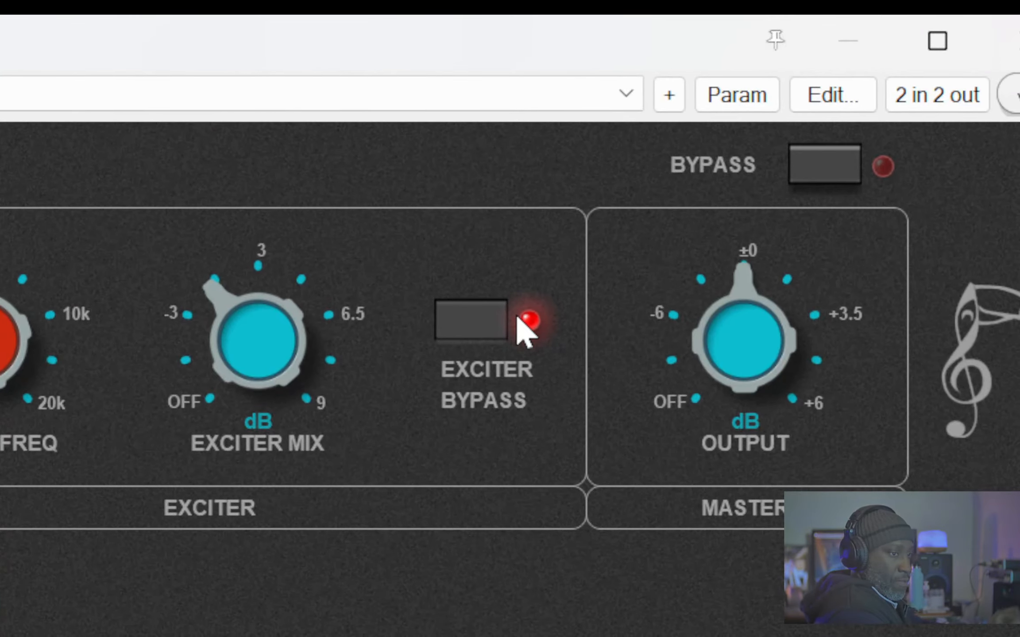
# Turn off Exciter Bypass, raise Exciter Mix to 9 dB and toggle the bypass to compare the sound.
pyautogui.click(496, 338)
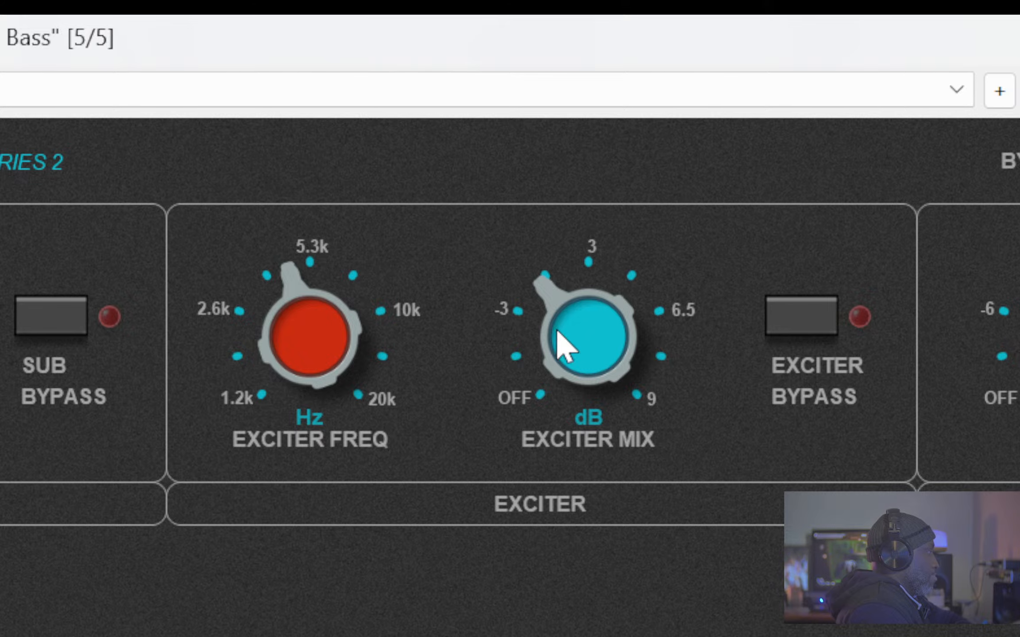
pyautogui.moveTo(239, 335); pyautogui.dragTo(271, 0)
pyautogui.moveTo(552, 184); pyautogui.dragTo(527, 142)
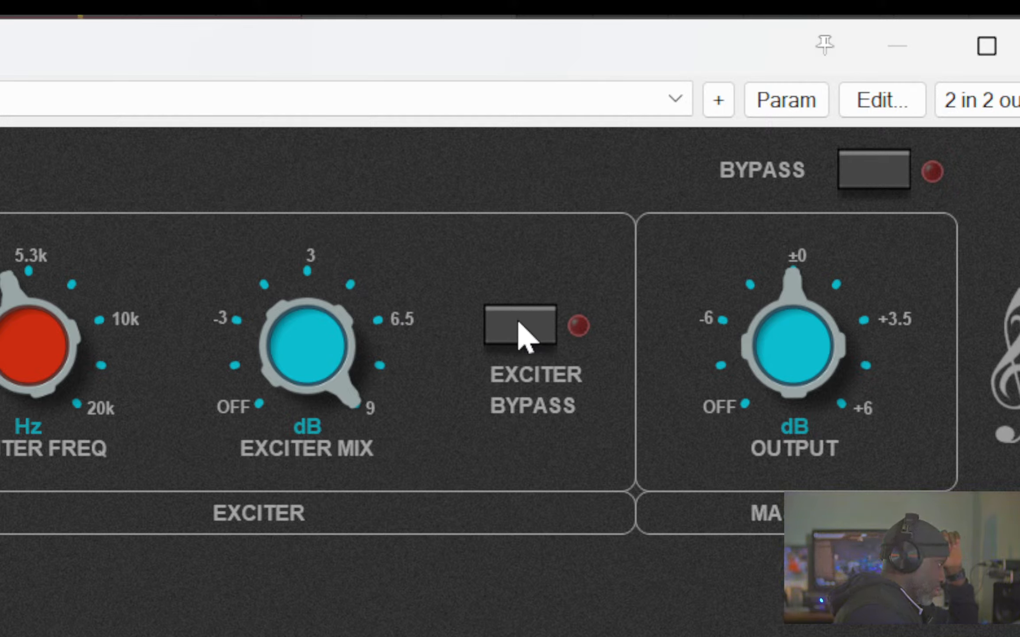
pyautogui.click(521, 327)
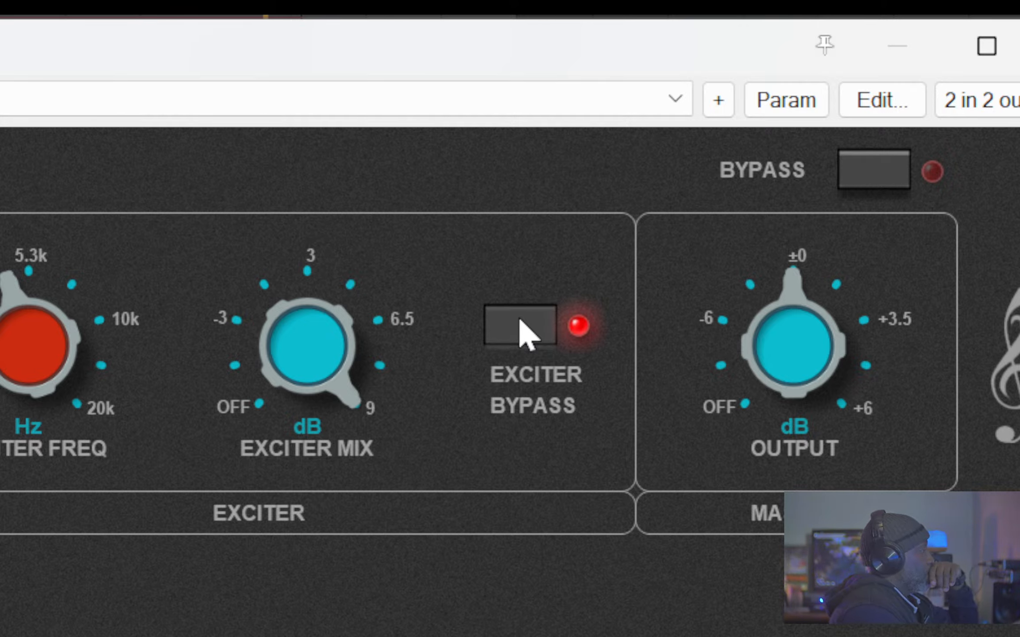
pyautogui.click(524, 331)
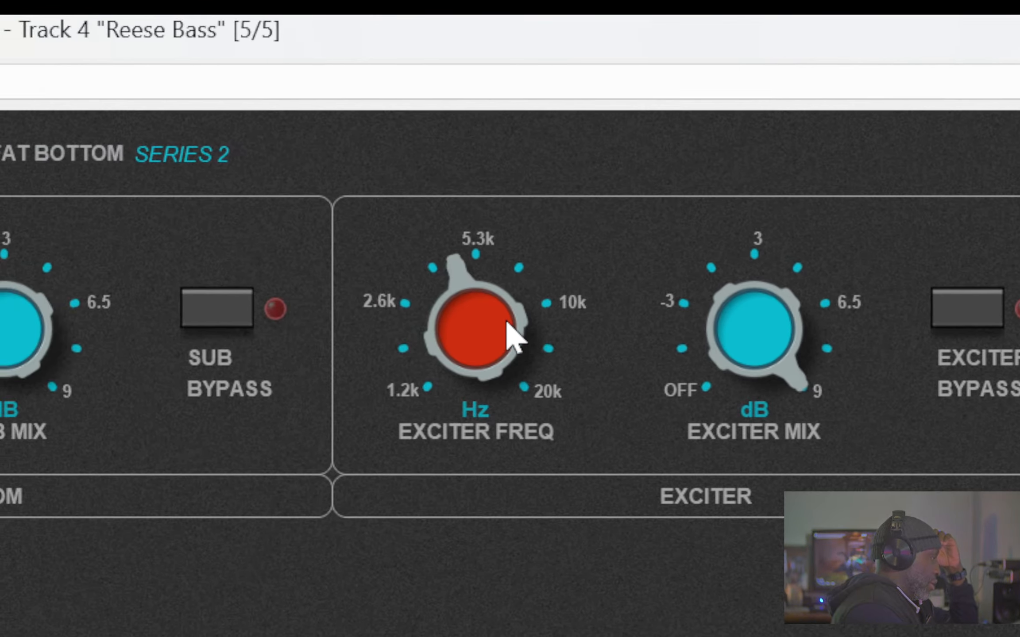
# Raise Exciter Freq to just above 5.3 kHz and toggle Exciter Bypass on and off to compare the sound.
pyautogui.moveTo(478, 331); pyautogui.dragTo(432, 278)
pyautogui.click(988, 301)
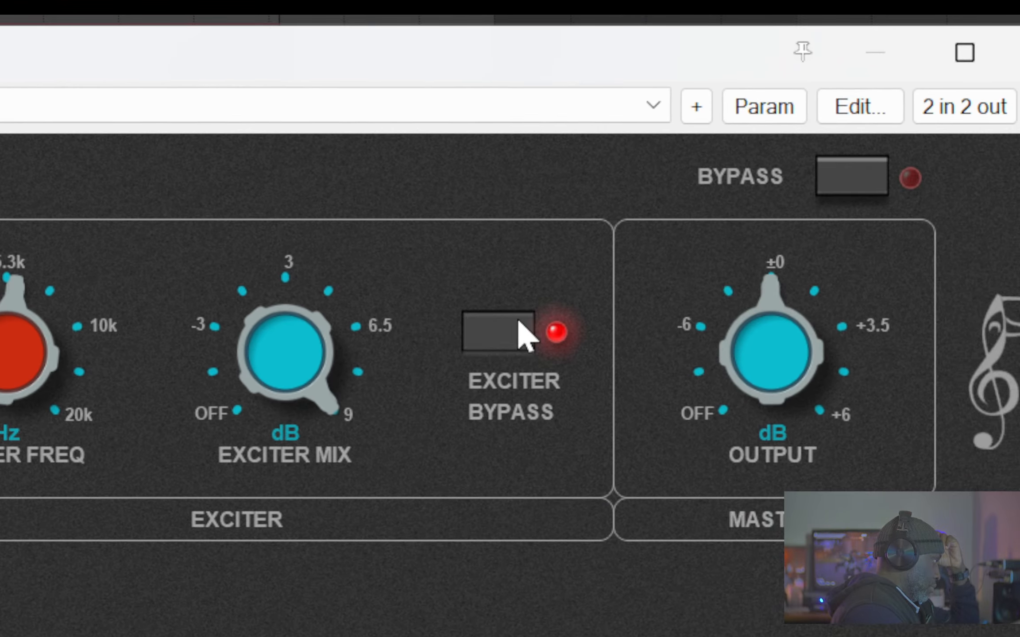
pyautogui.click(519, 321)
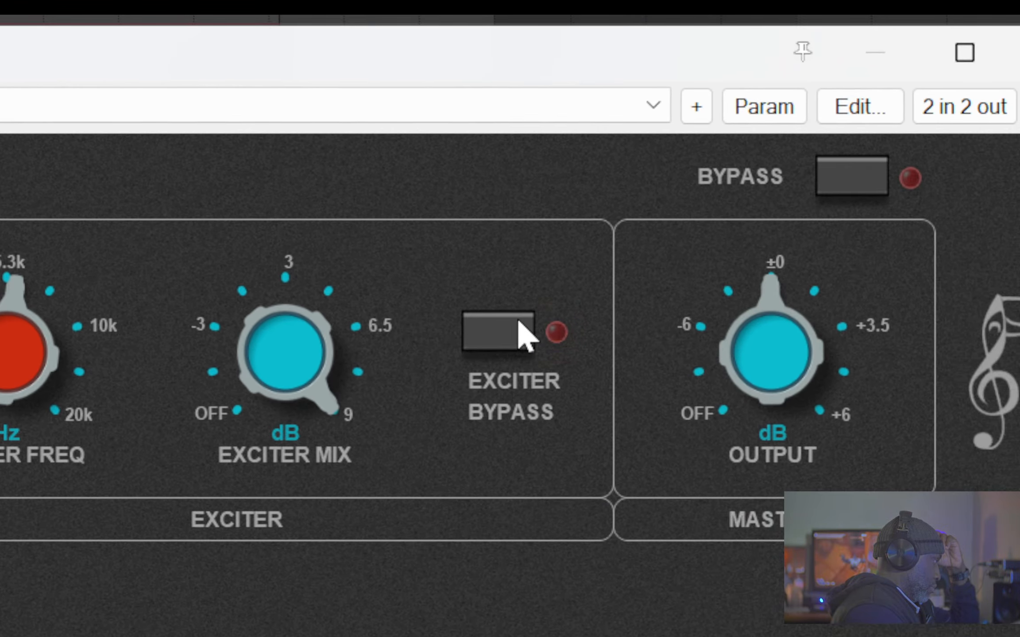
pyautogui.click(523, 333)
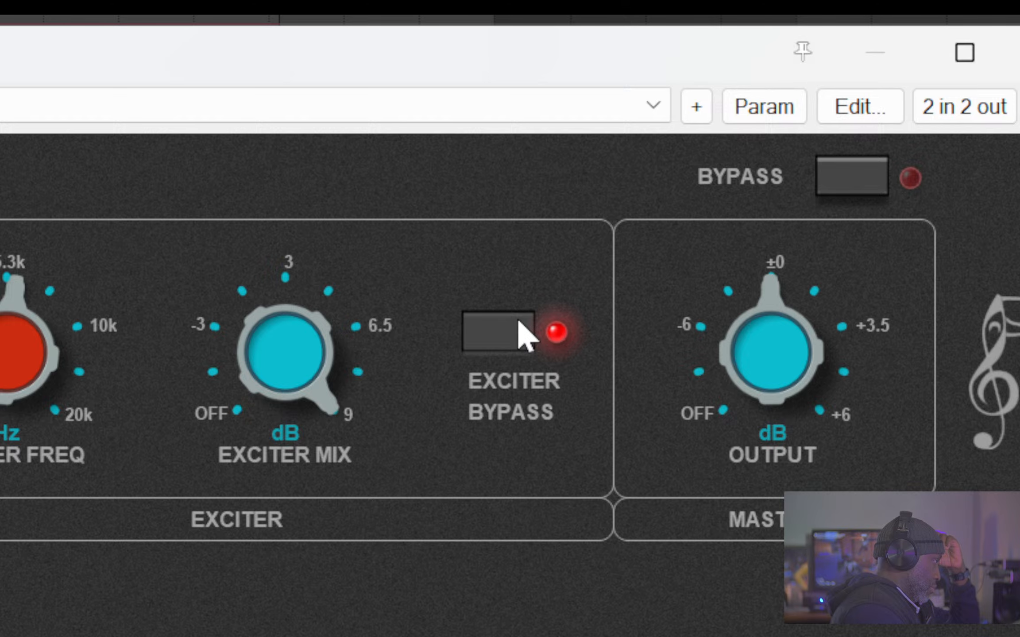
pyautogui.click(522, 333)
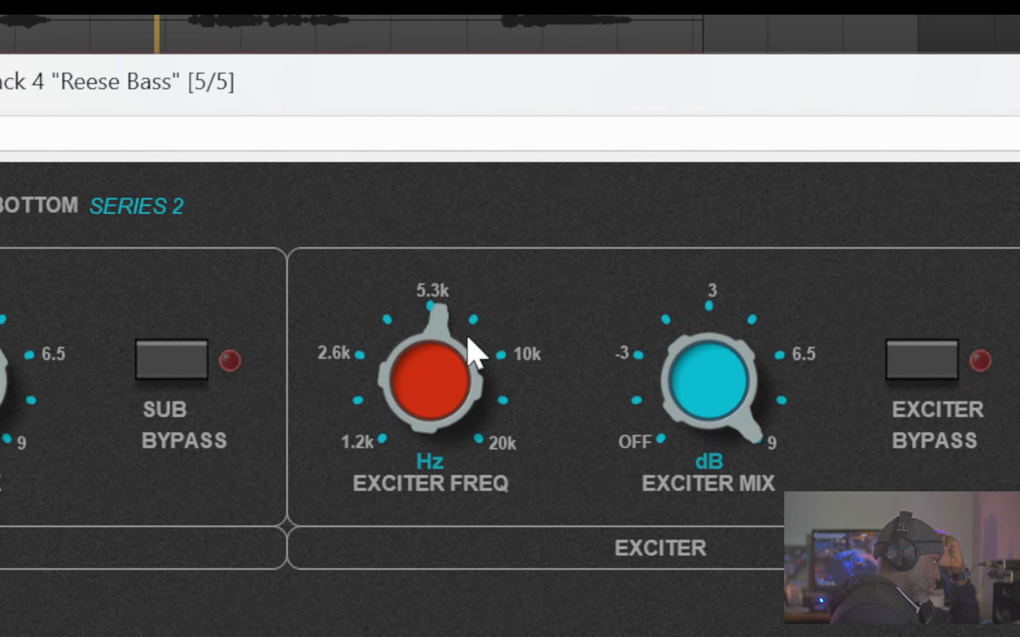
# Lower Exciter Freq to just below 2.6 kHz and reduce Exciter Mix to about 7.9 dB.
pyautogui.moveTo(52, 311); pyautogui.dragTo(69, 540)
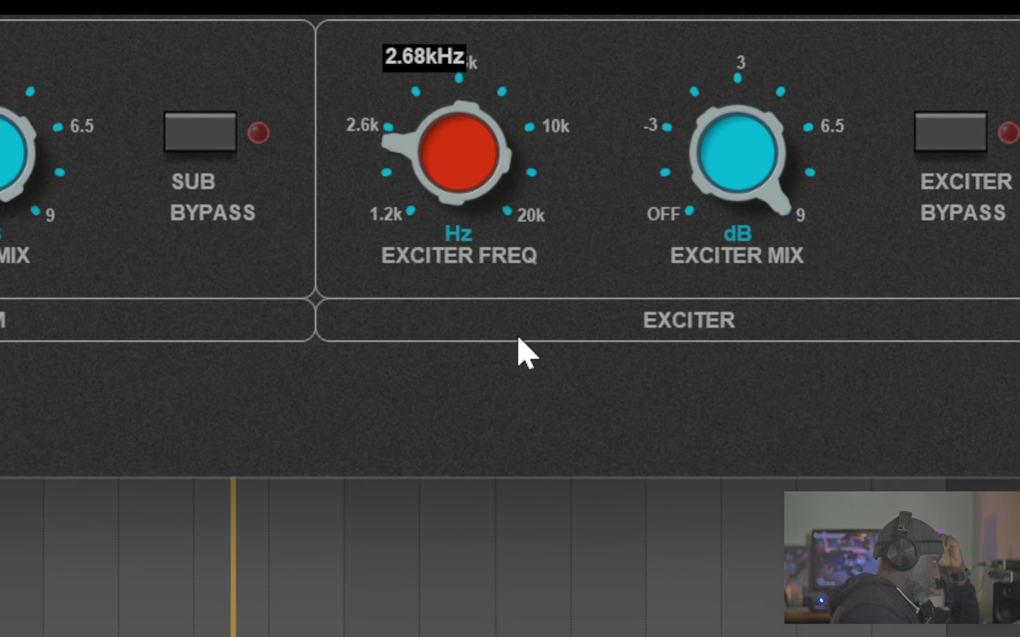
pyautogui.moveTo(518, 337); pyautogui.dragTo(508, 332)
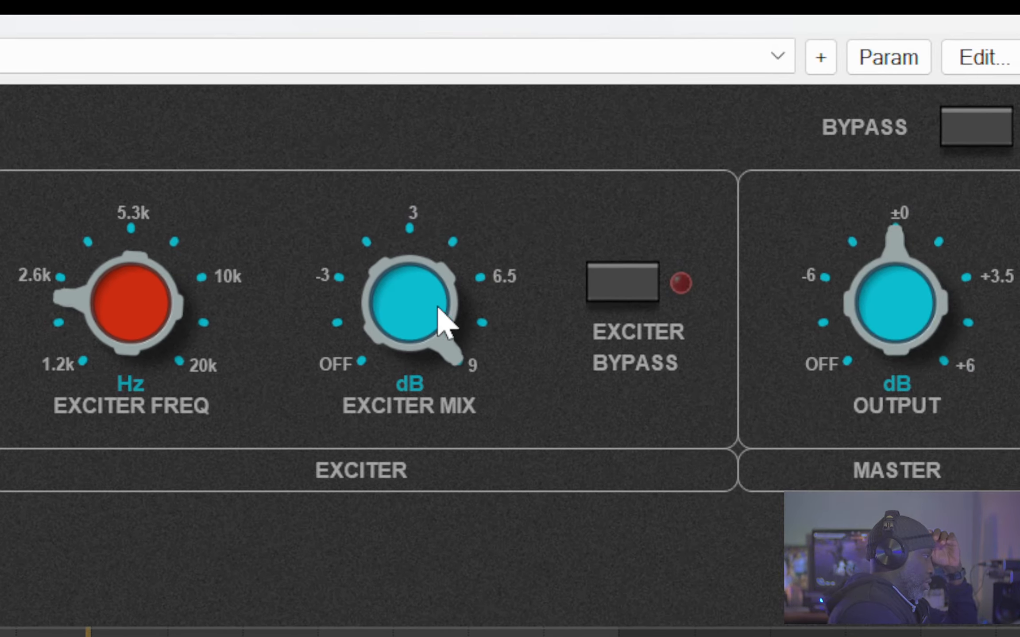
pyautogui.moveTo(139, 311); pyautogui.dragTo(121, 331)
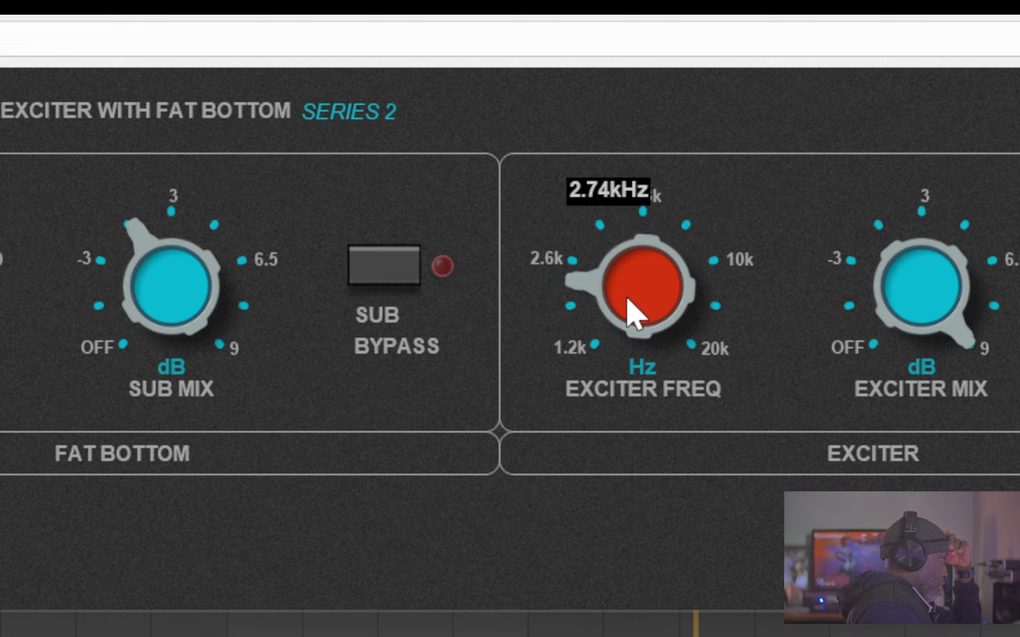
pyautogui.moveTo(627, 298); pyautogui.dragTo(405, 78)
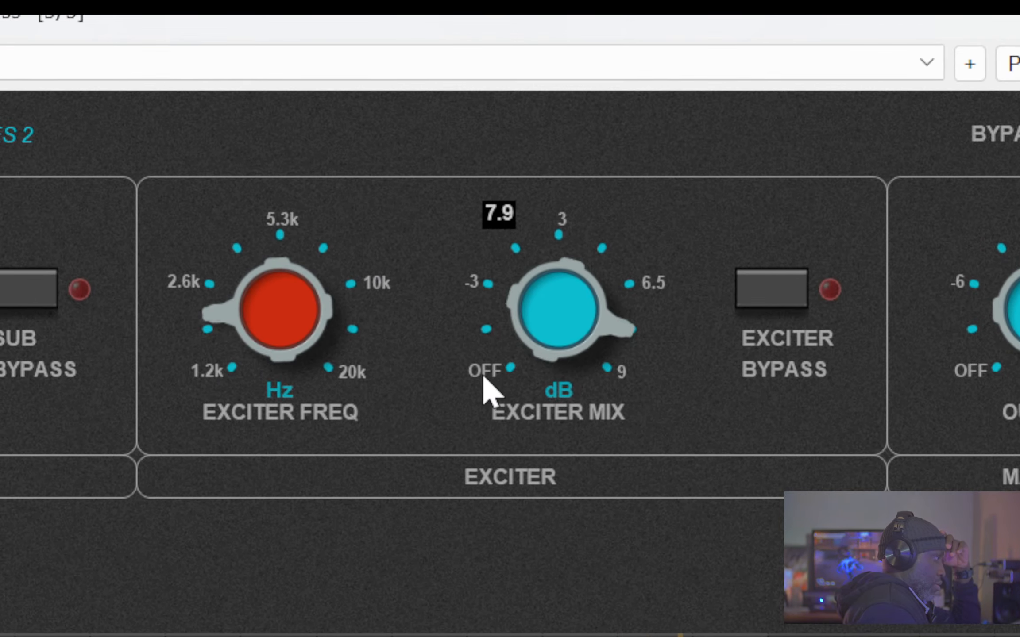
pyautogui.moveTo(483, 377); pyautogui.dragTo(483, 362)
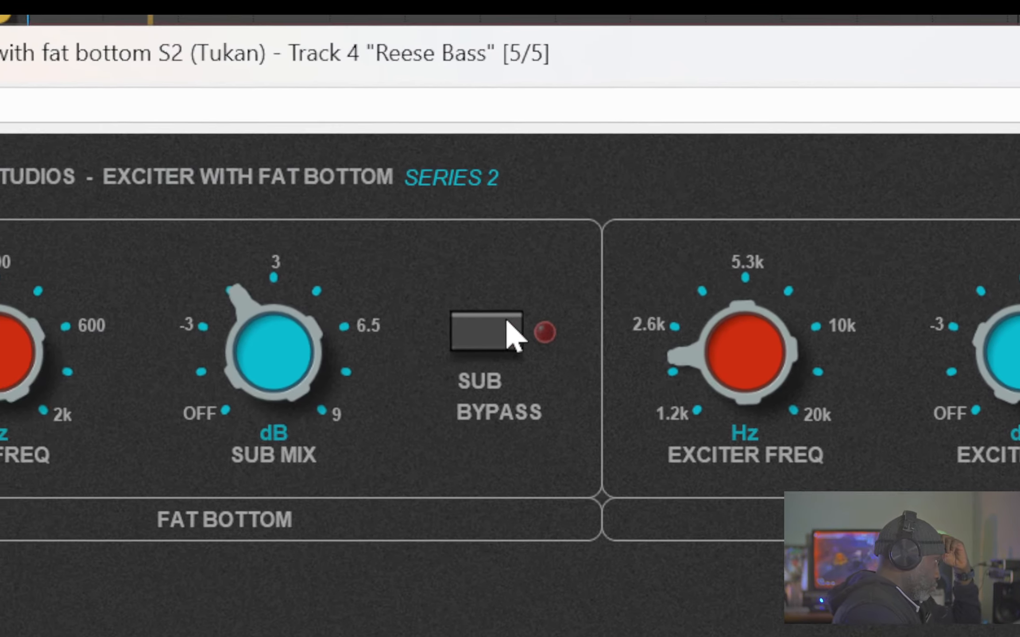
# Toggle Sub Bypass and Exciter Bypass on and off to compare the sound, and resize the plugin window slightly narrower and taller.
pyautogui.click(504, 335)
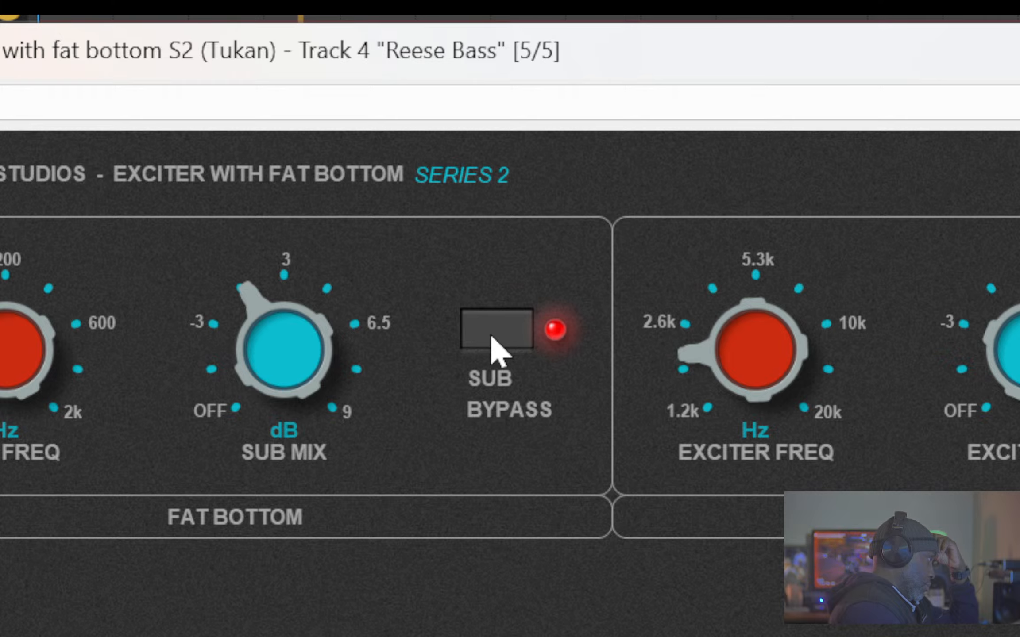
pyautogui.click(442, 325)
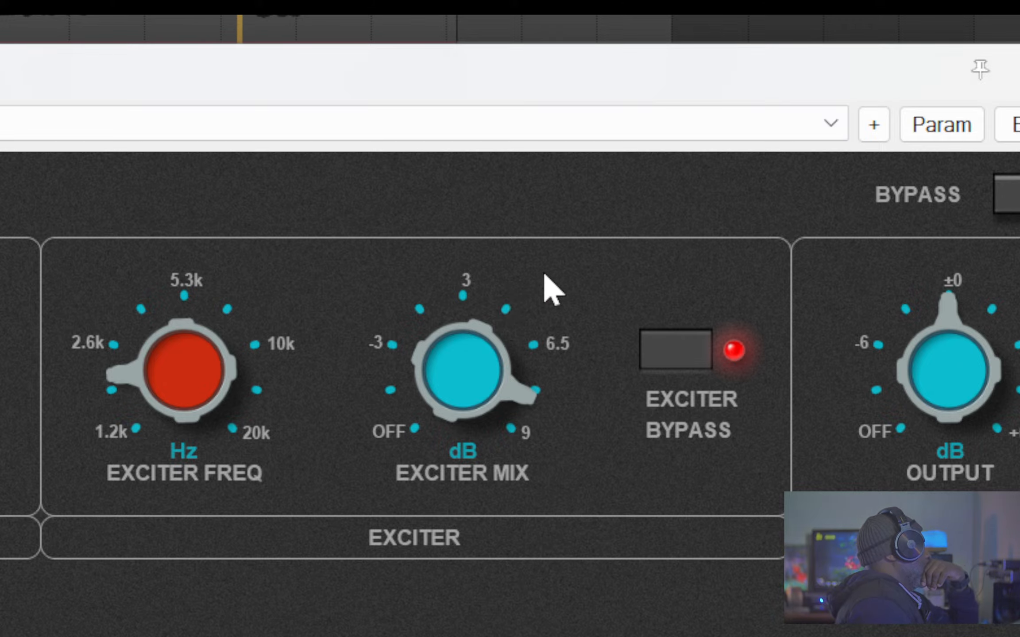
pyautogui.click(701, 371)
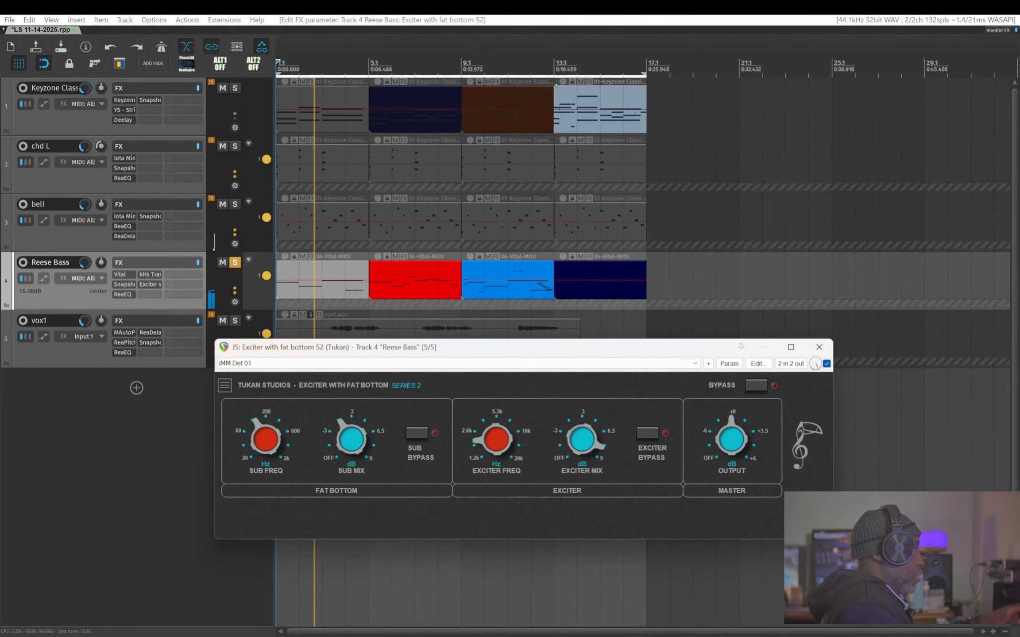
pyautogui.moveTo(832, 478); pyautogui.dragTo(810, 551)
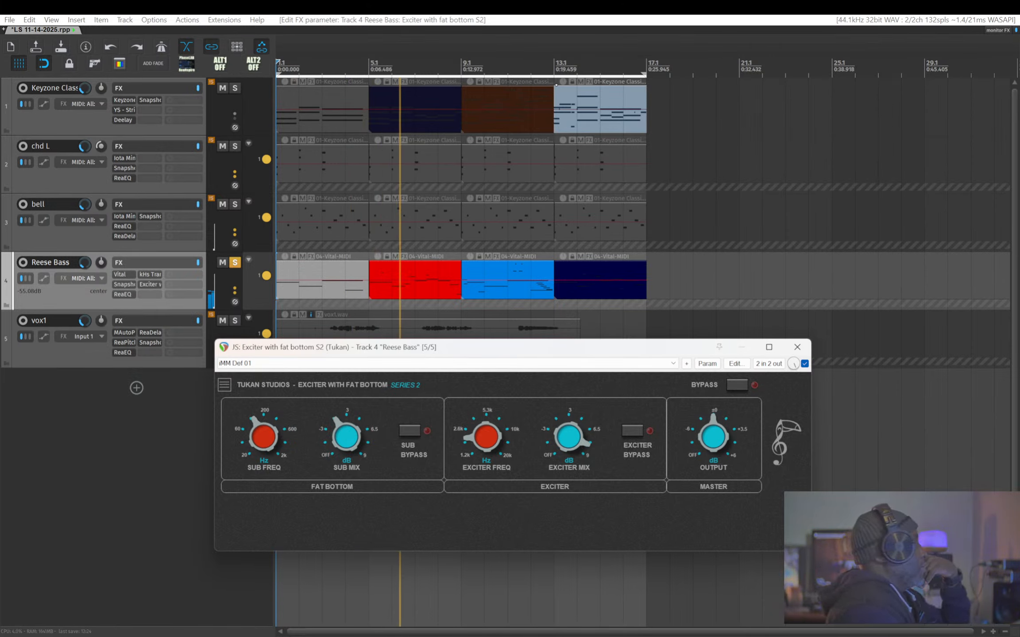
# Close the Exciter window, unsolo the Reese Bass track and save the project.
pyautogui.click(796, 347)
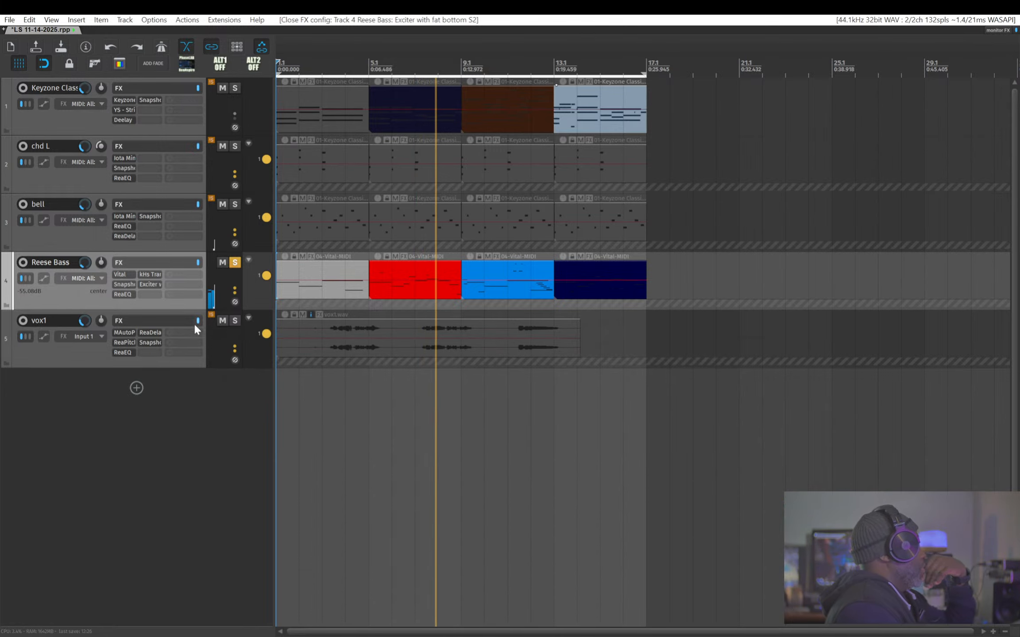
pyautogui.click(235, 263)
pyautogui.hotkey('ctrl', 's')
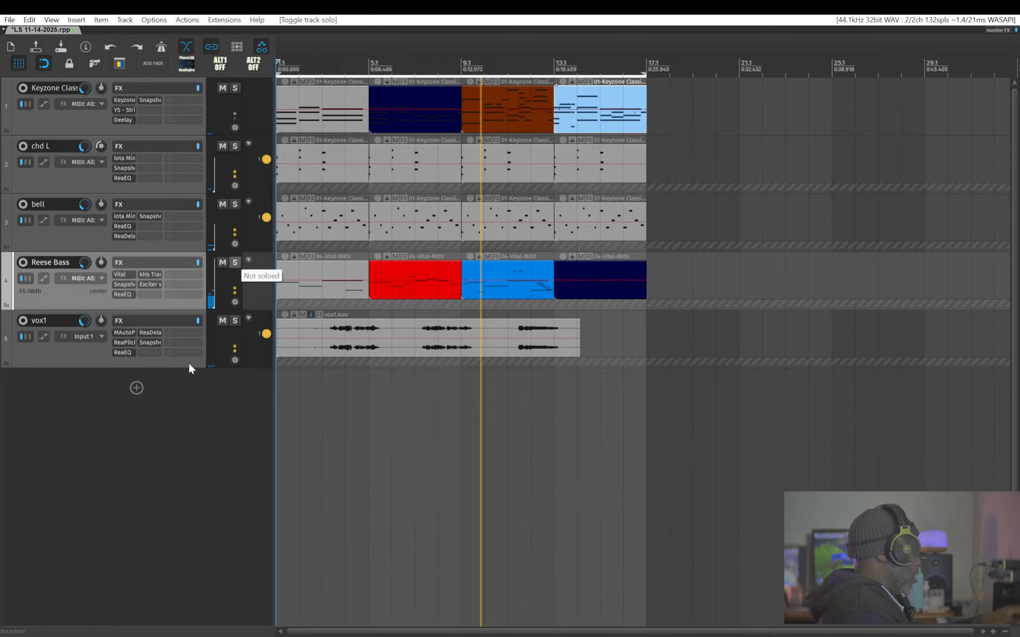
pyautogui.click(70, 362)
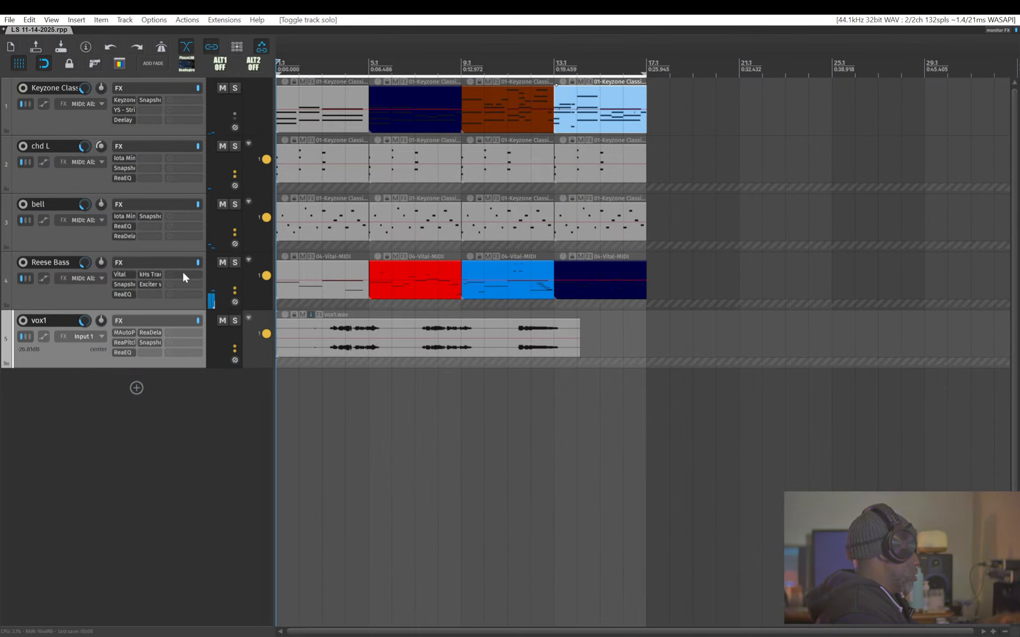
# Solo the Reese Bass track and dismiss the list of its inserted effects.
pyautogui.click(235, 262)
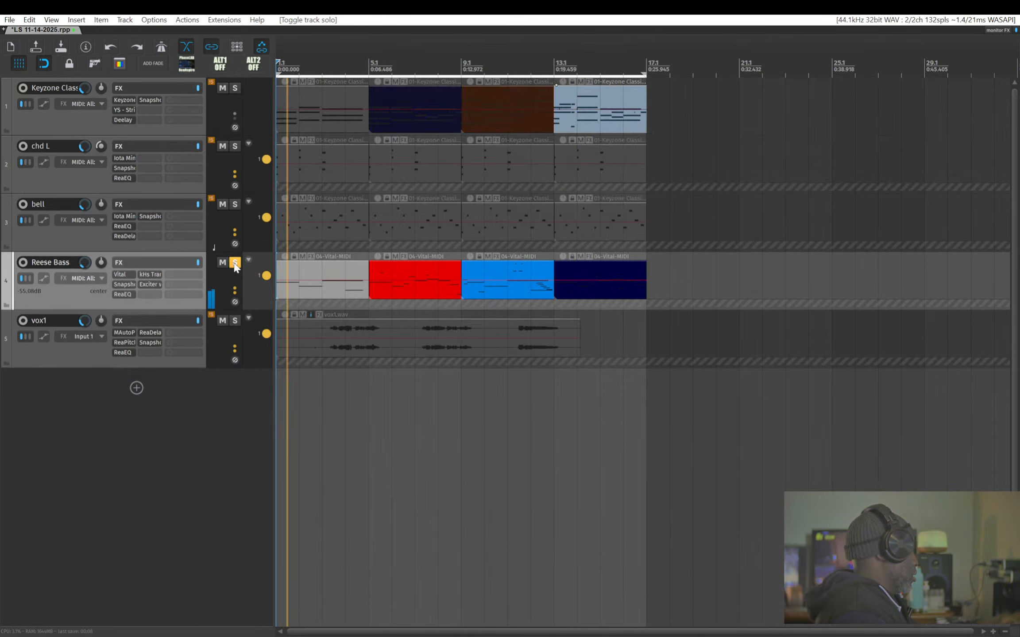
pyautogui.click(185, 276)
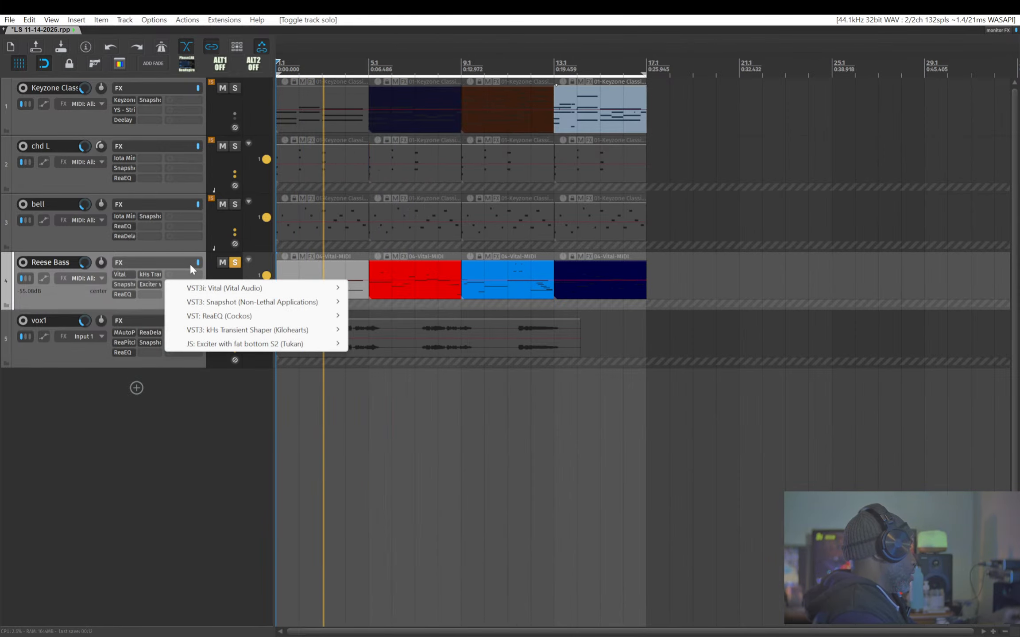
pyautogui.click(99, 302)
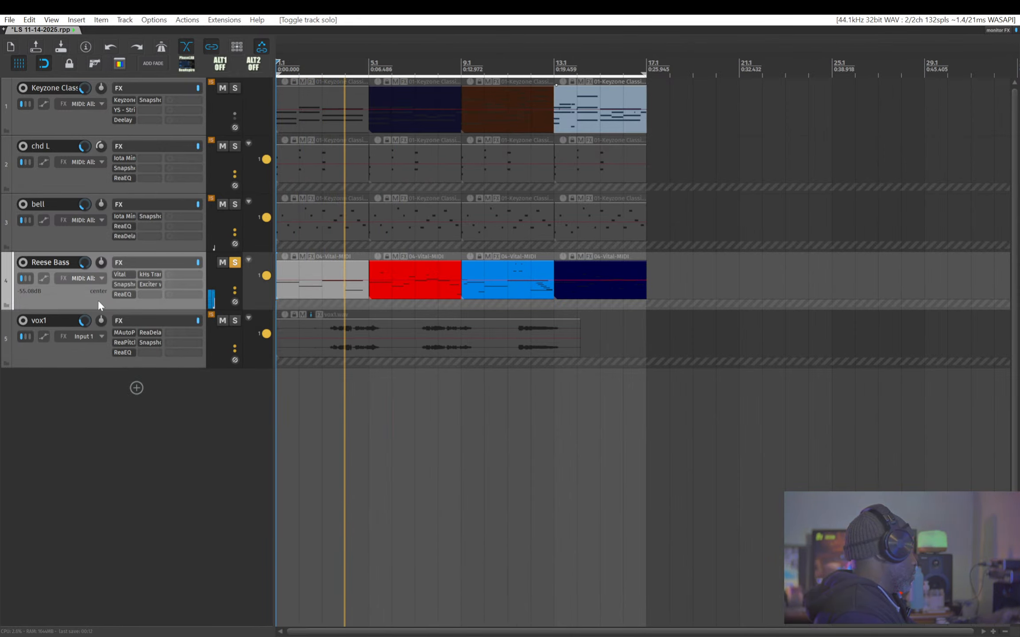
# Find "ysfx" and add VST3: ysfx-s FX to the Reese Bass track, then move and enlarge its window.
pyautogui.doubleClick(143, 295)
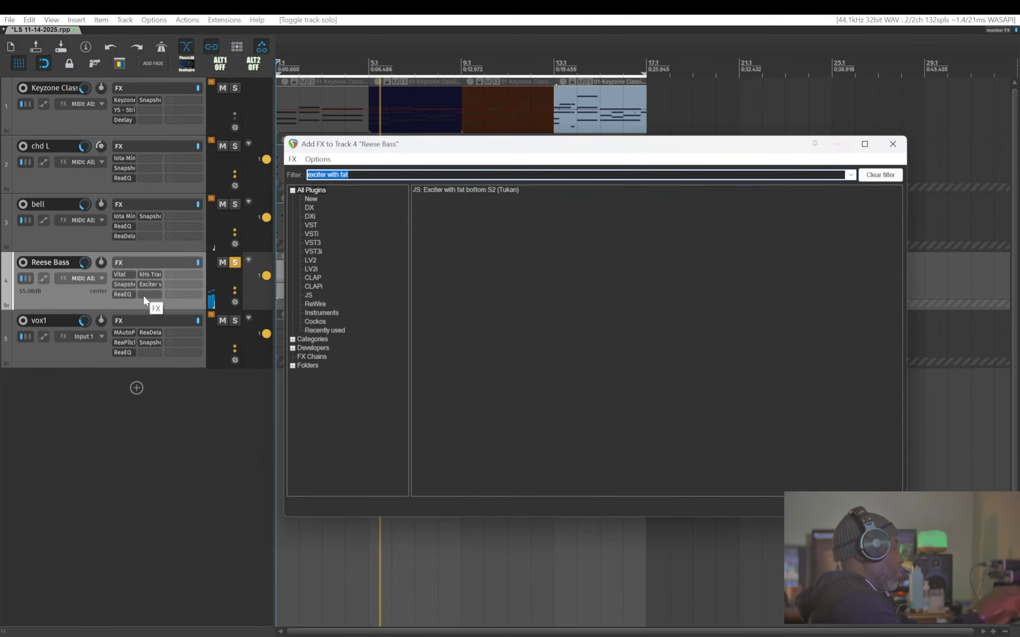
pyautogui.write('ys')
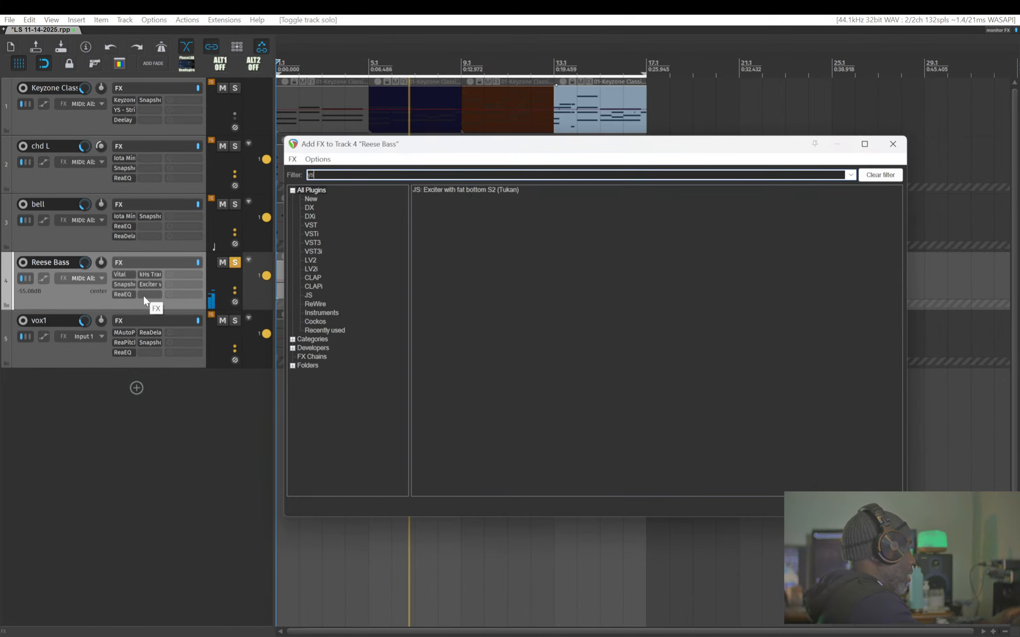
pyautogui.write('fx')
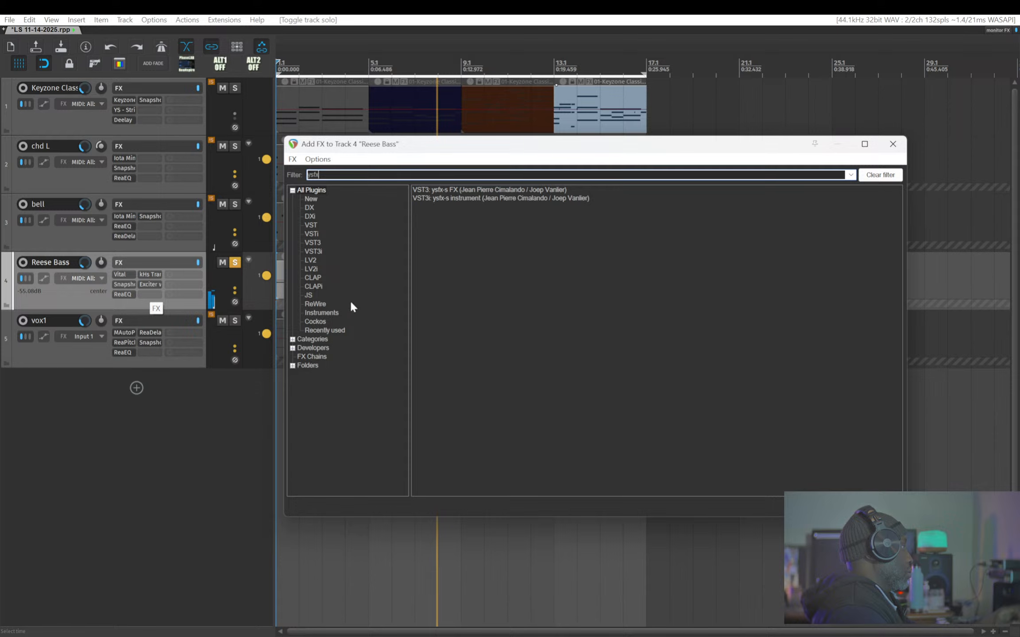
pyautogui.doubleClick(442, 191)
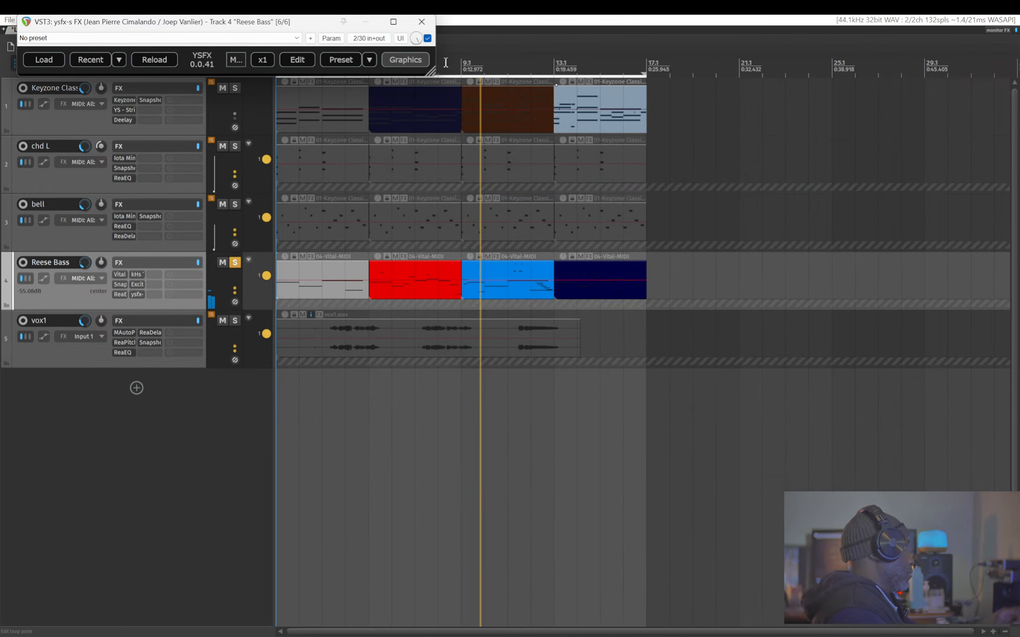
pyautogui.moveTo(248, 30); pyautogui.dragTo(304, 172)
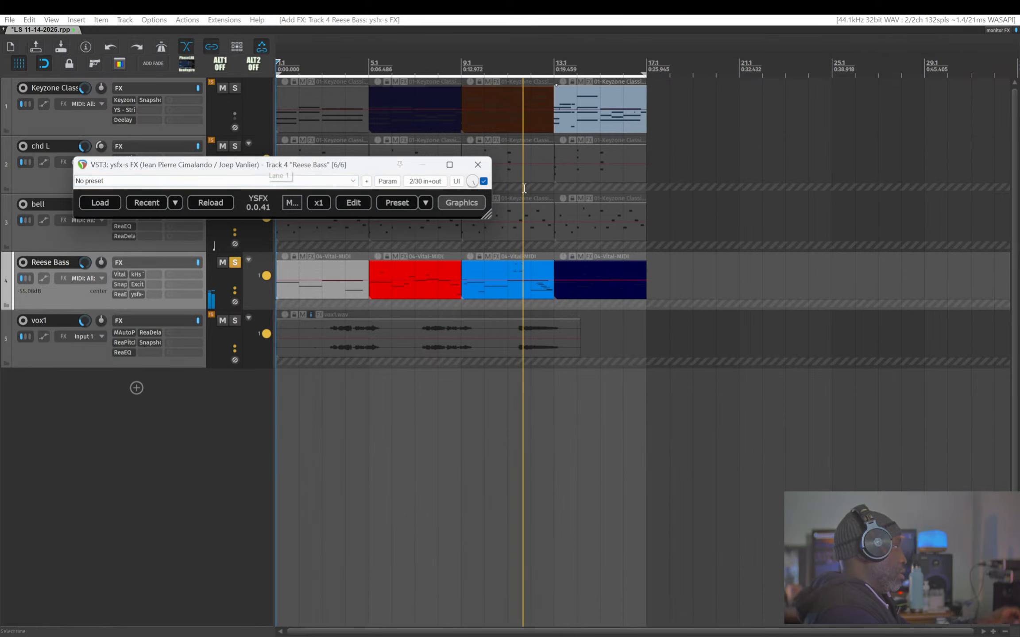
pyautogui.moveTo(481, 217); pyautogui.dragTo(566, 505)
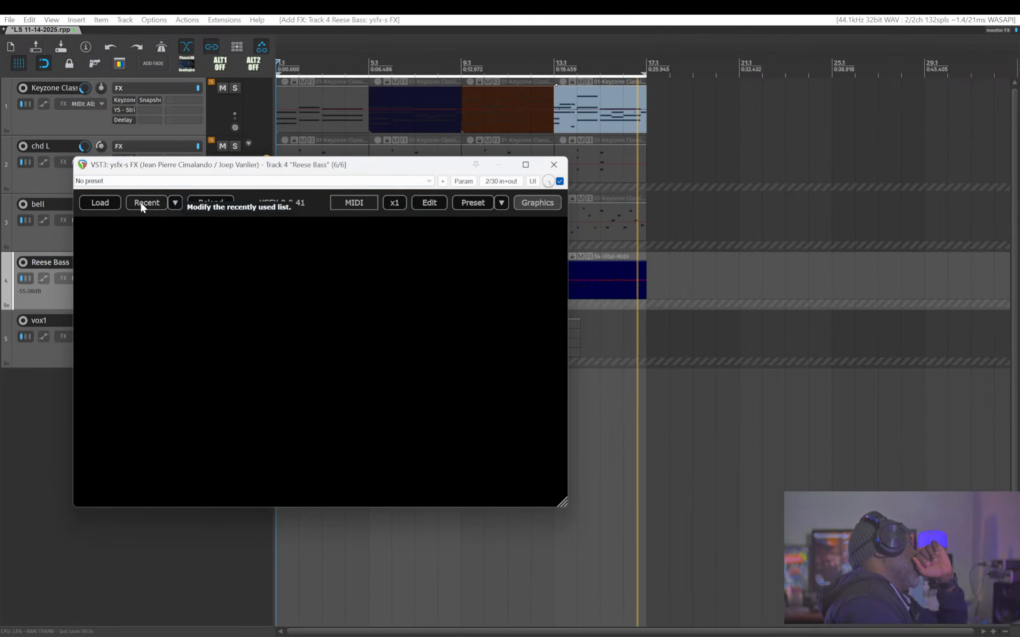
# Browse the TUKAN_STUDIOS_PLUGINS-main folder in the YSFX file loader and close the loader without choosing a file.
pyautogui.click(106, 202)
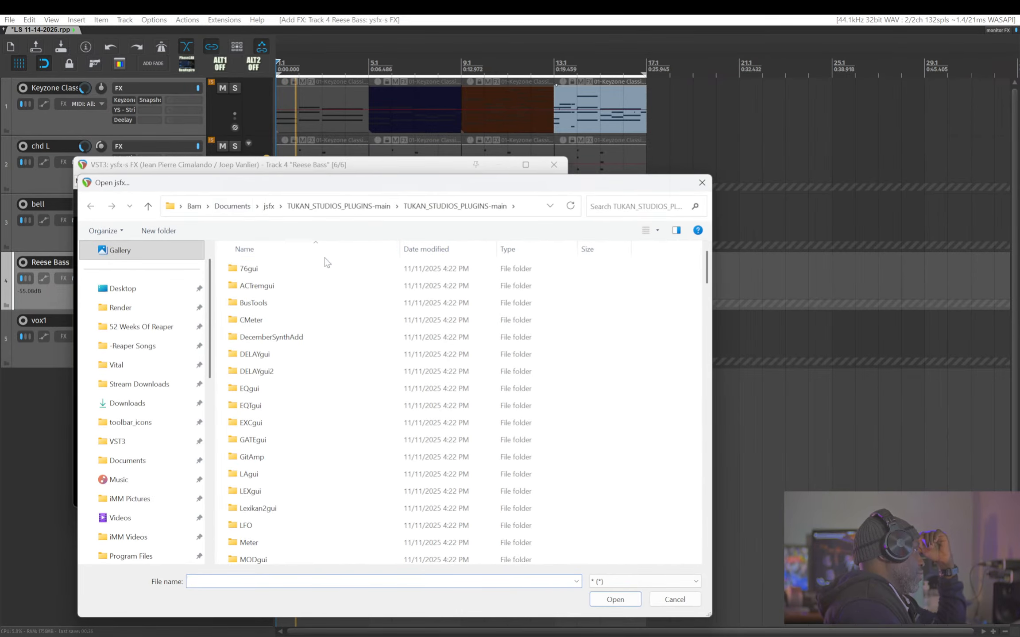
pyautogui.scroll(-10, 328, 394)
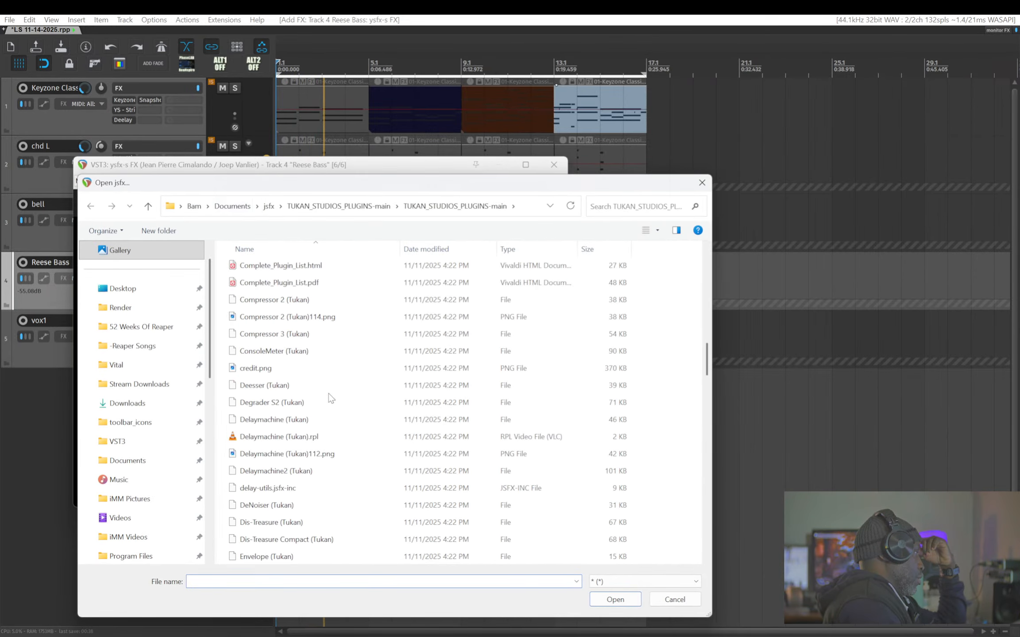
pyautogui.scroll(7, 376, 299)
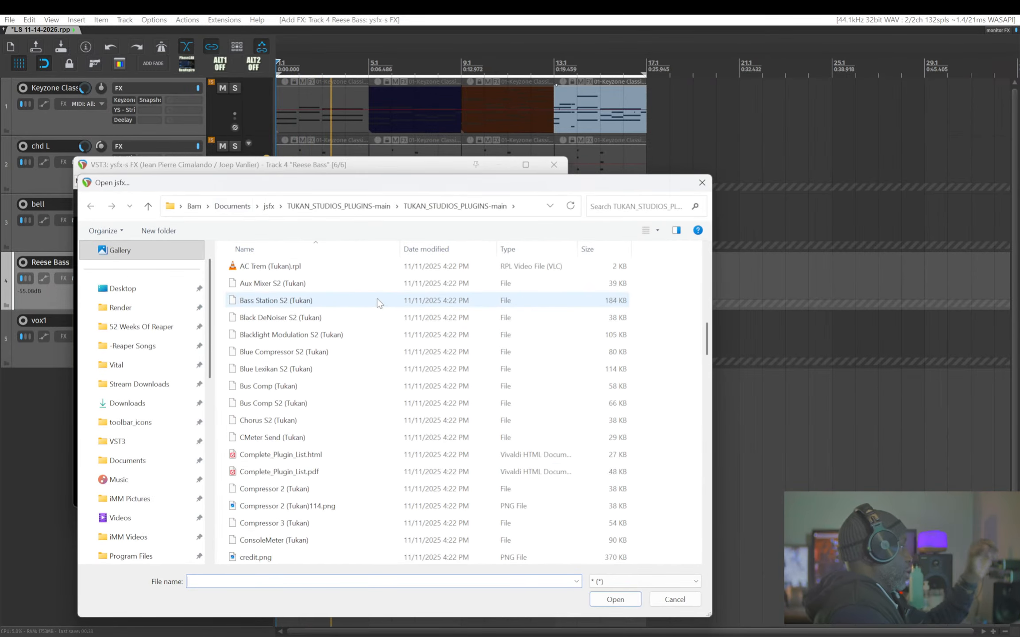
pyautogui.click(709, 188)
# Bring the TUKAN_STUDIOS_PLUGINS-main File Explorer window beside the YSFX plugin window.
pyautogui.hotkey('alt', 'Tab')
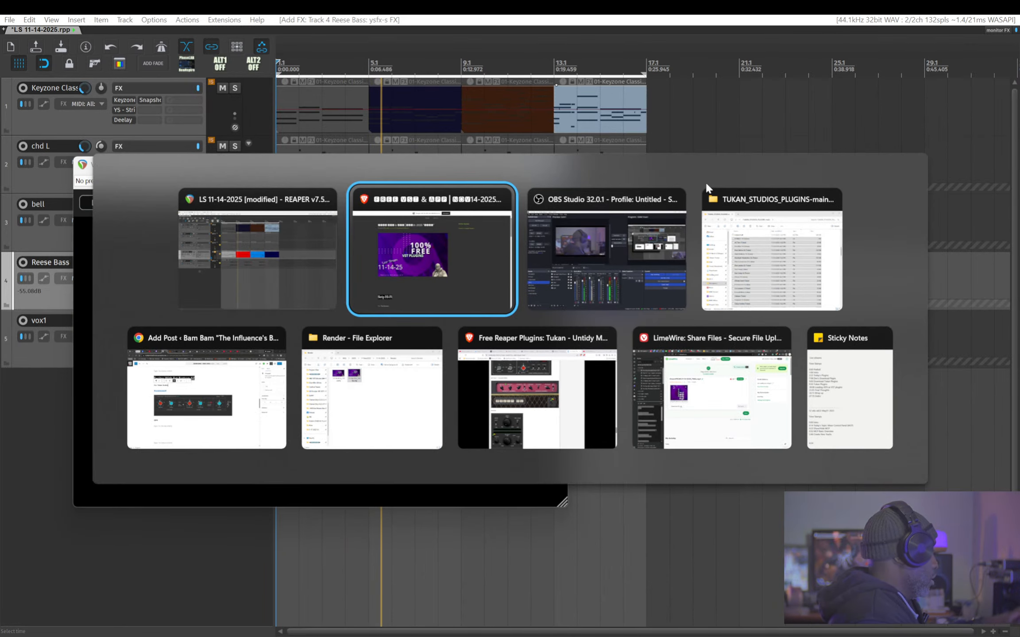
pyautogui.press('Tab')
pyautogui.press('Tab')
pyautogui.press('Escape')
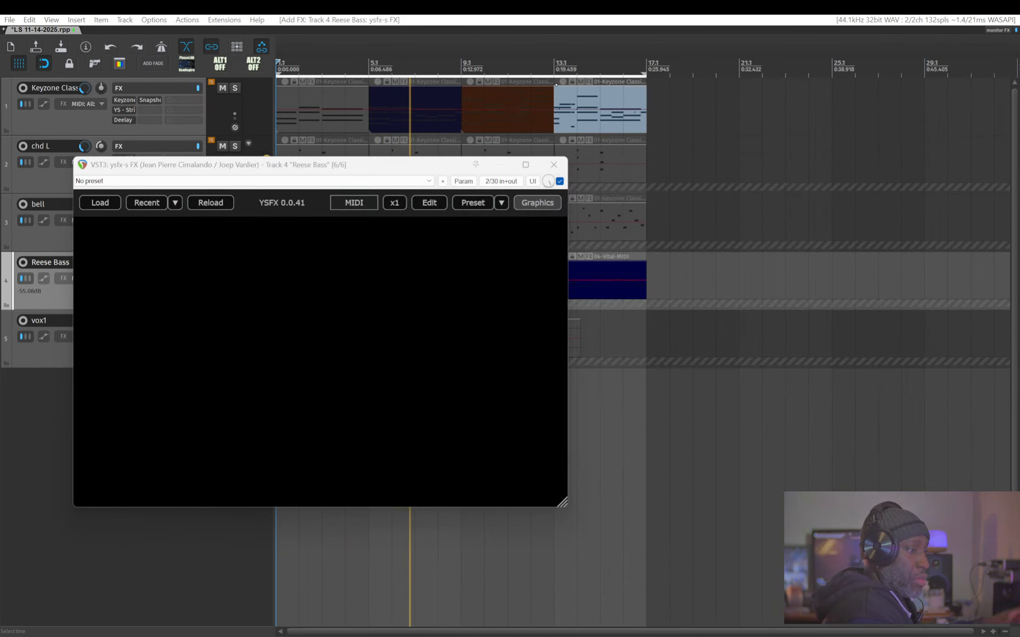
pyautogui.moveTo(1018, 190); pyautogui.dragTo(703, 118)
pyautogui.moveTo(309, 167); pyautogui.dragTo(268, 146)
pyautogui.hotkey('alt', 'Tab')
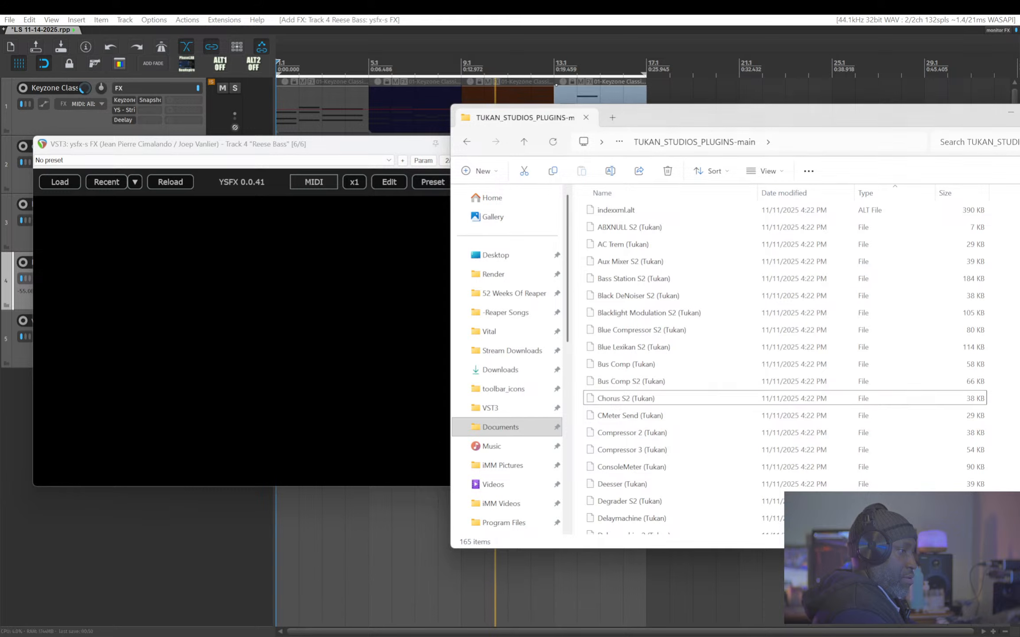
# Load the file Exciter with fat bottom S2 (Tukan Studios) from the Tukan folder into YSFX.
pyautogui.scroll(-3, 689, 423)
pyautogui.scroll(-5, 681, 418)
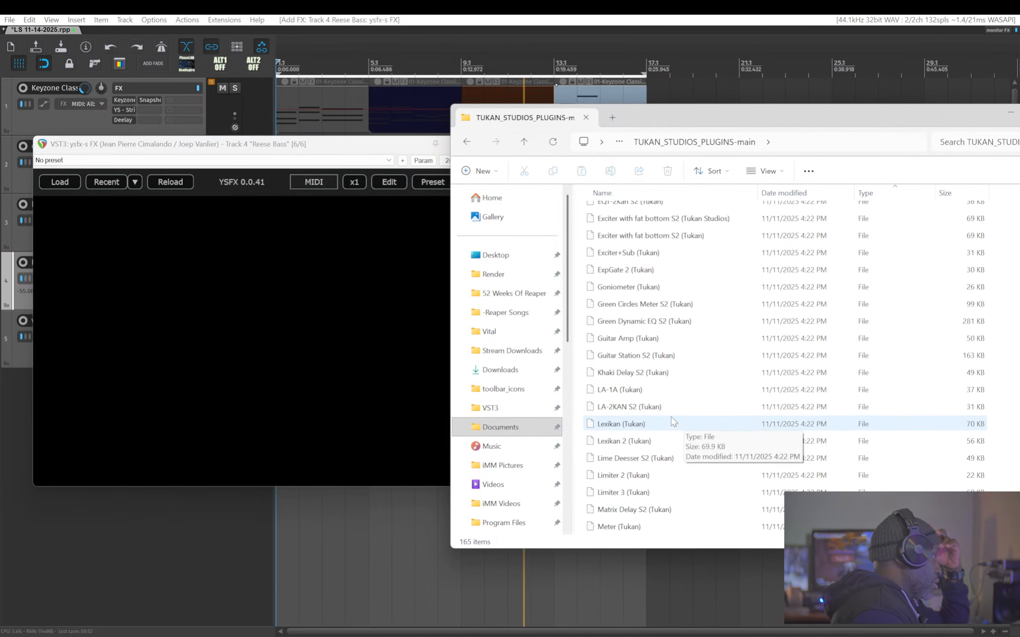
pyautogui.scroll(1, 624, 308)
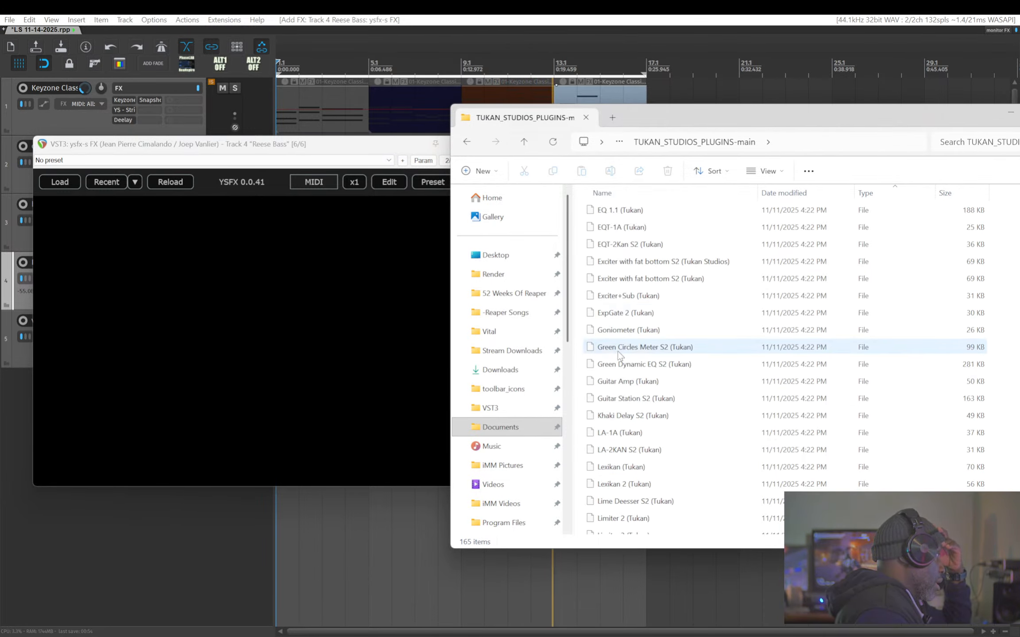
pyautogui.click(640, 277)
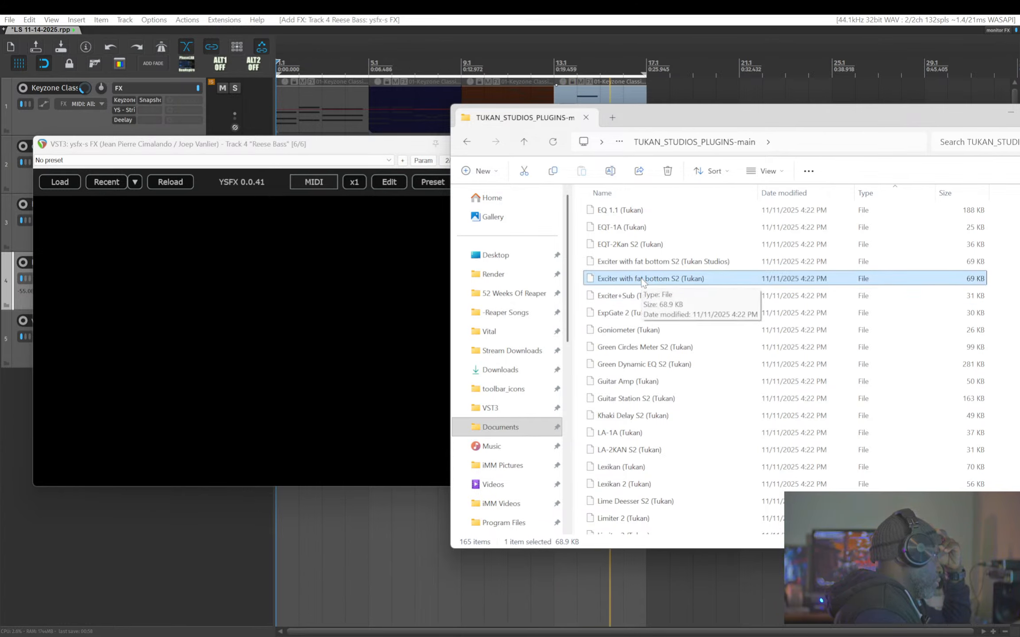
pyautogui.click(652, 261)
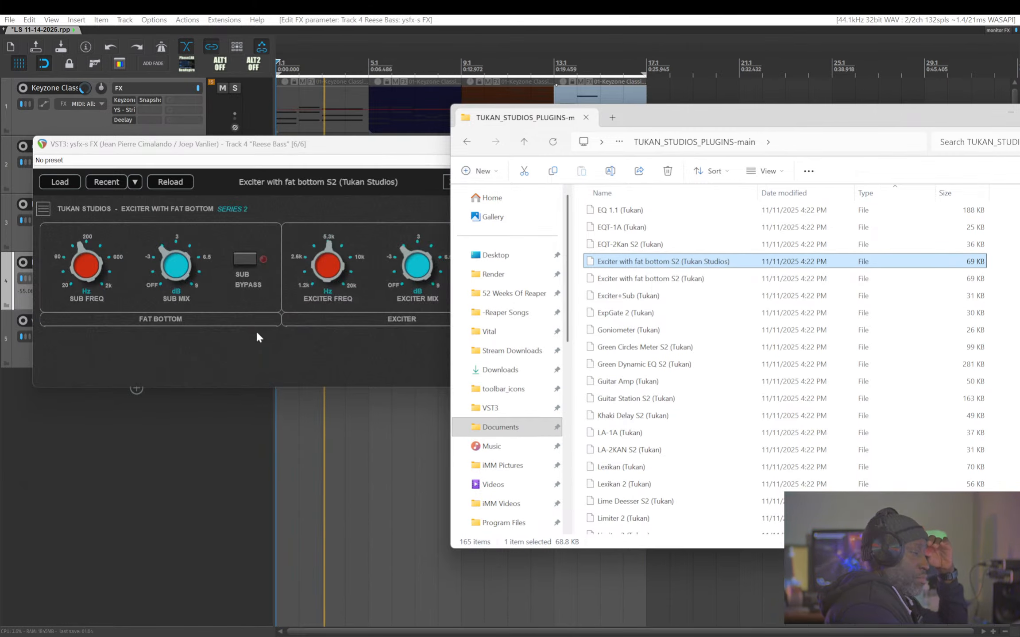
# Bring the YSFX plugin window to the front and move it clear of the track controls.
pyautogui.click(252, 144)
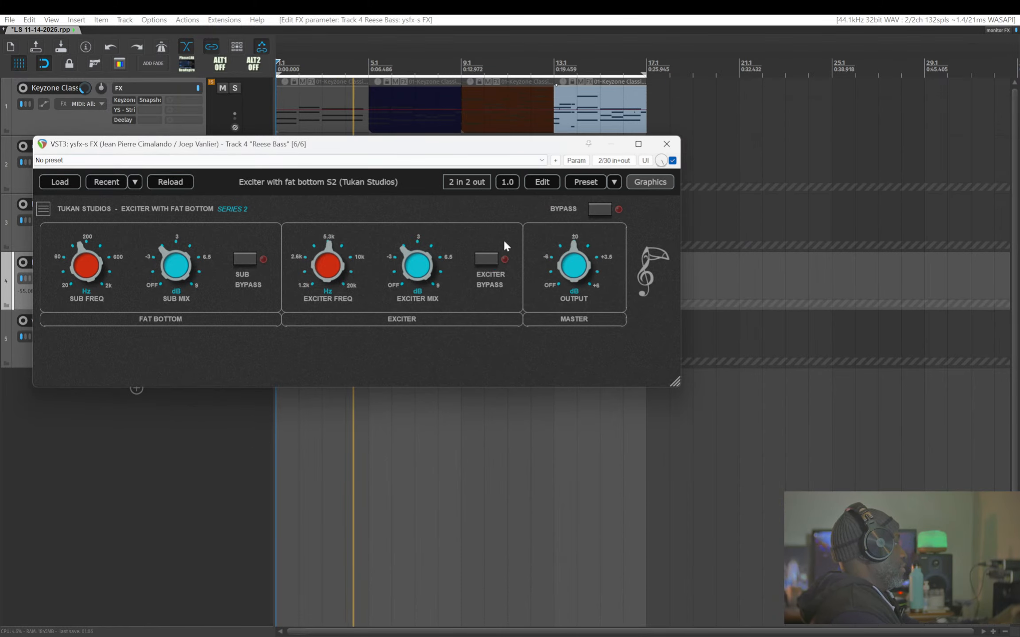
pyautogui.moveTo(386, 153); pyautogui.dragTo(706, 184)
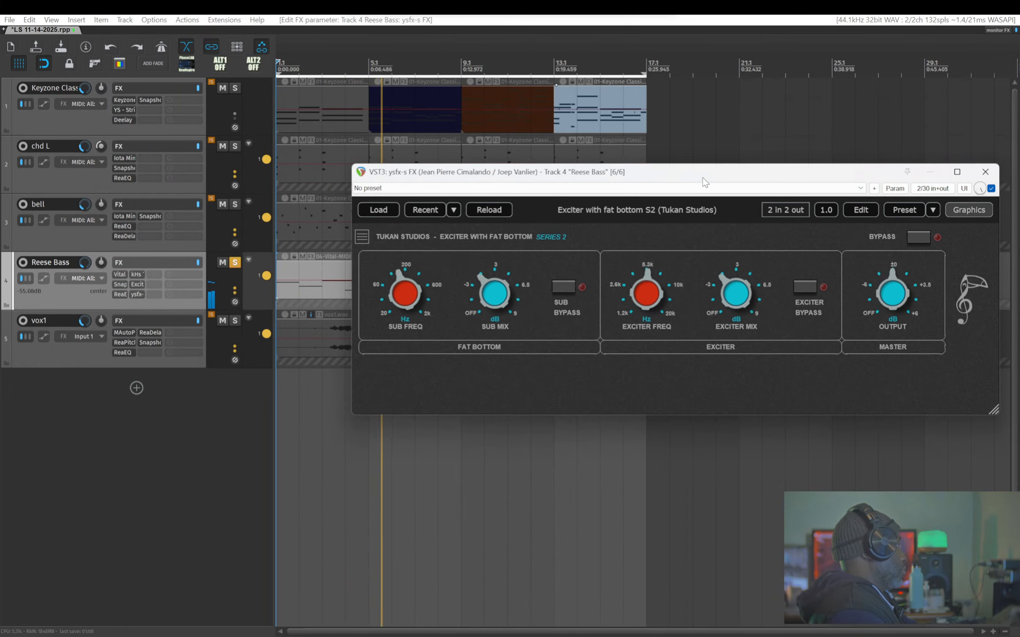
pyautogui.moveTo(632, 181); pyautogui.dragTo(568, 172)
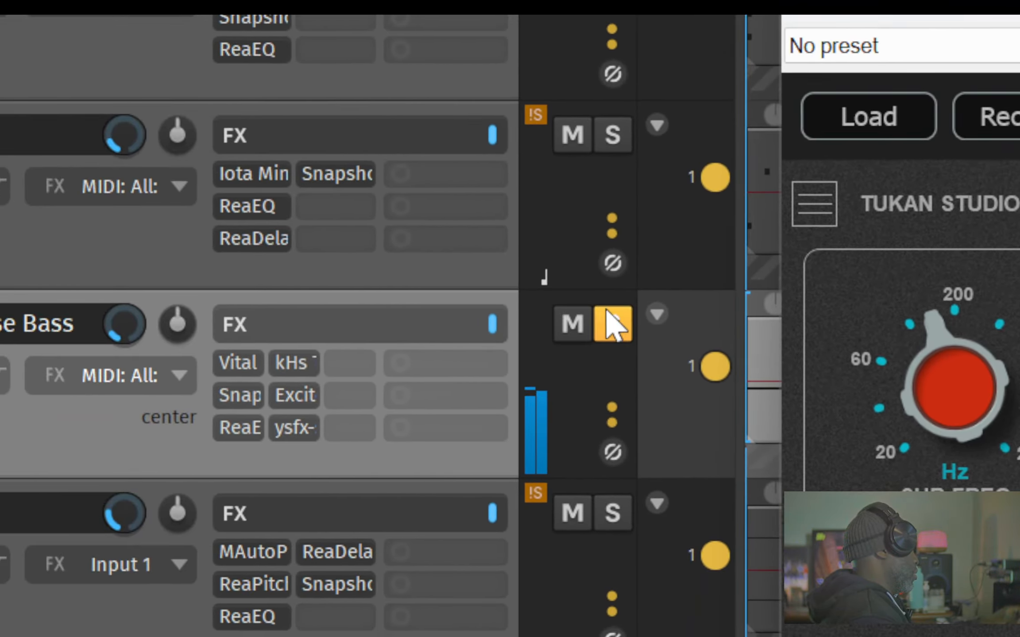
# Unsolo the Reese Bass track and close the YSFX plugin window.
pyautogui.click(614, 325)
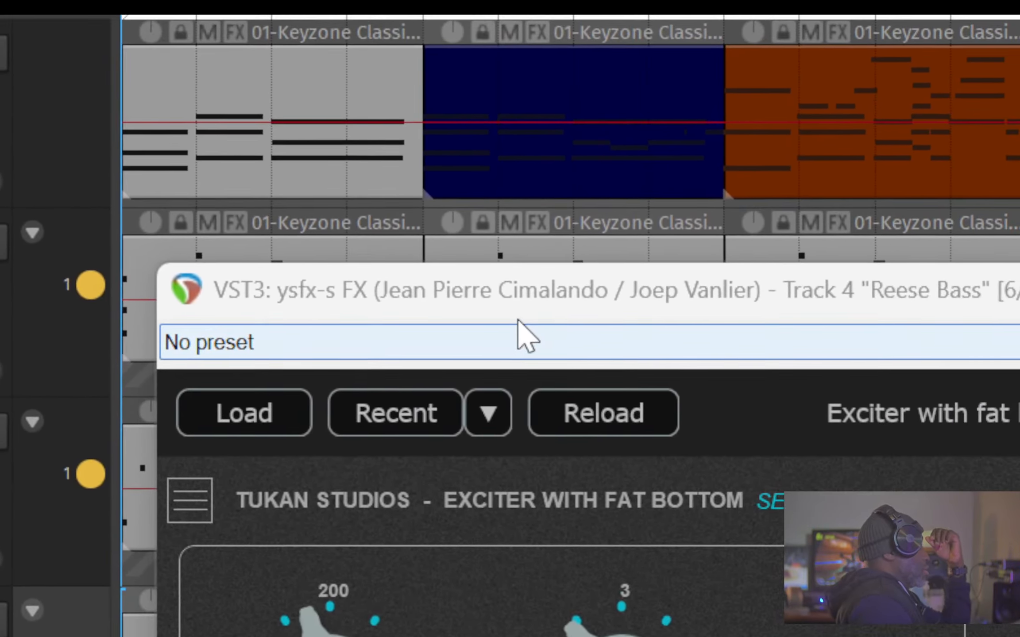
pyautogui.moveTo(517, 319); pyautogui.dragTo(484, 329)
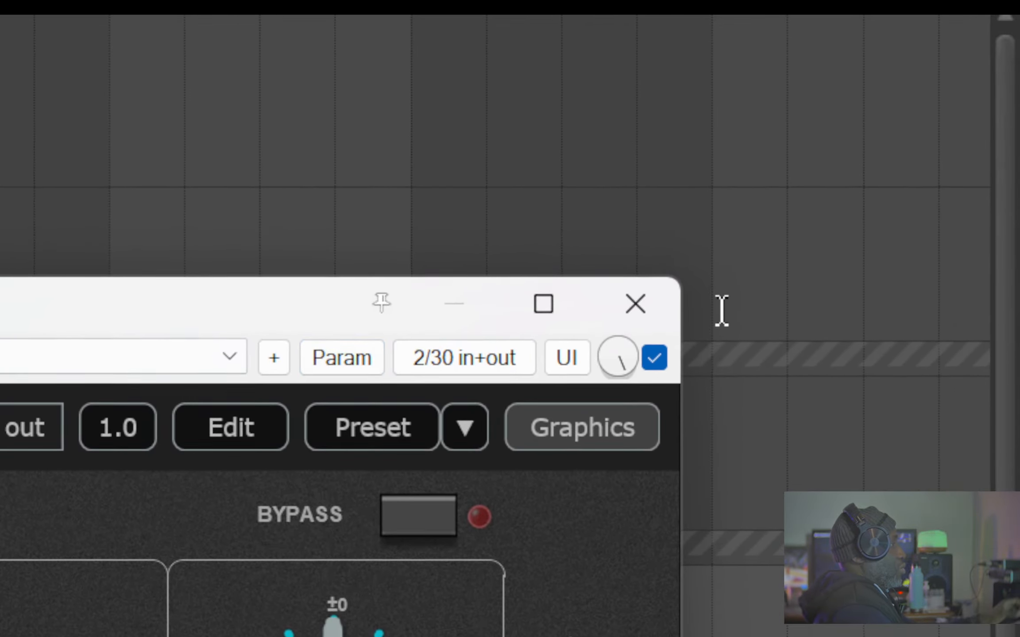
pyautogui.click(643, 306)
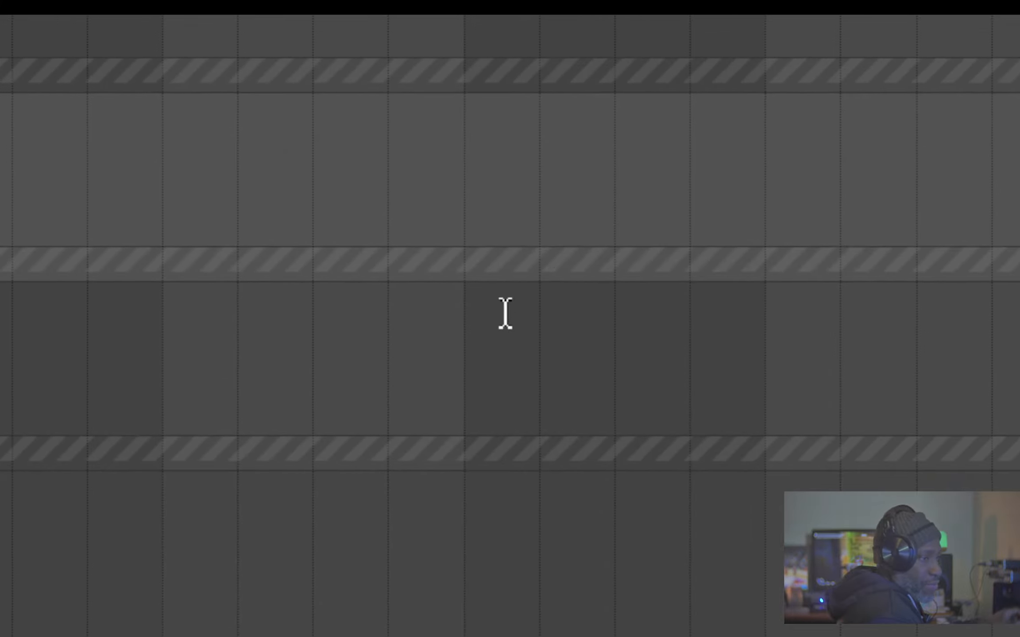